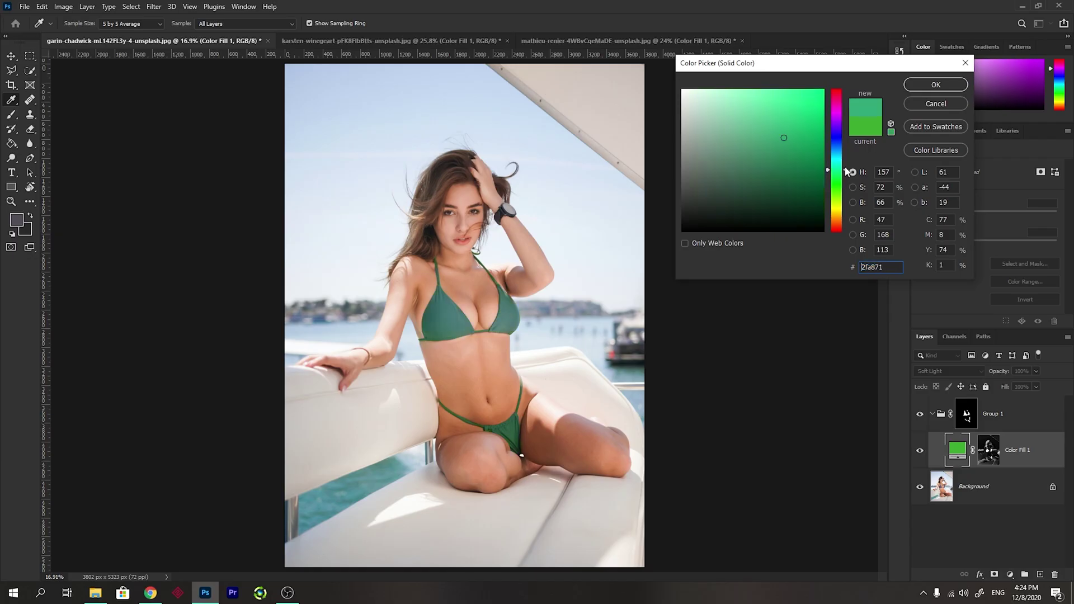
- Preview different hues for the solid colour fills on the bikini, T-shirt and car photos
{"action": "left_click_drag", "start_coordinate": [845, 172], "coordinate": [853, 97]}
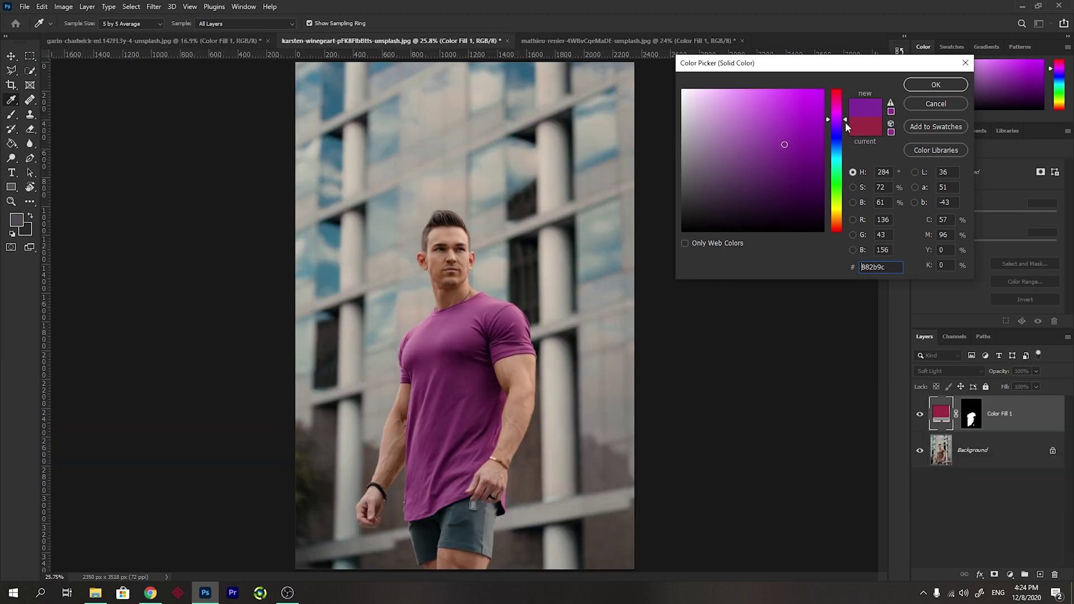
{"action": "left_click_drag", "start_coordinate": [844, 121], "coordinate": [842, 199]}
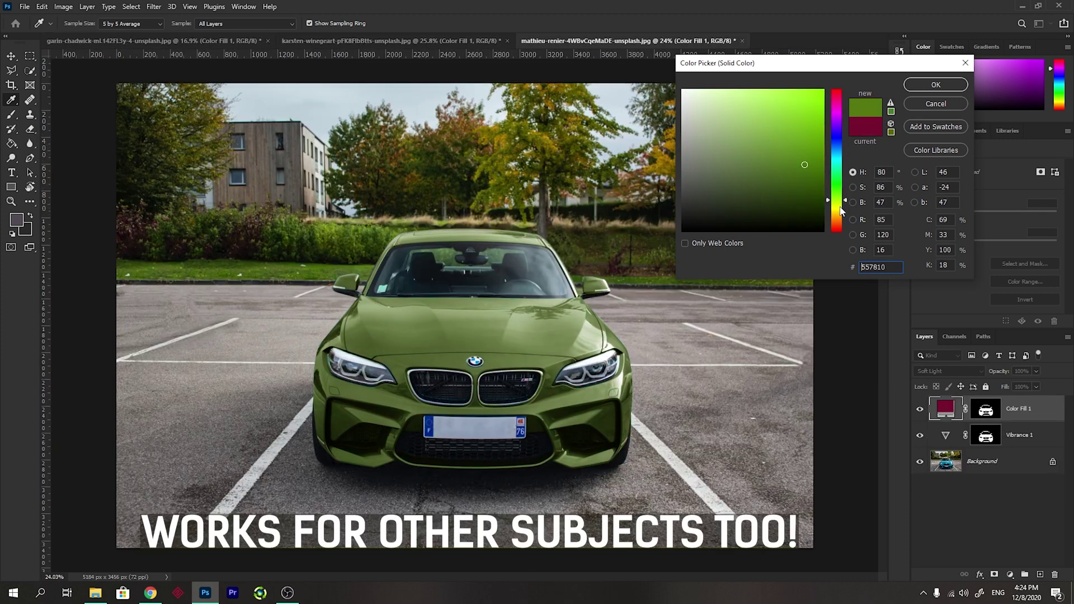
{"action": "left_click_drag", "start_coordinate": [845, 201], "coordinate": [845, 187]}
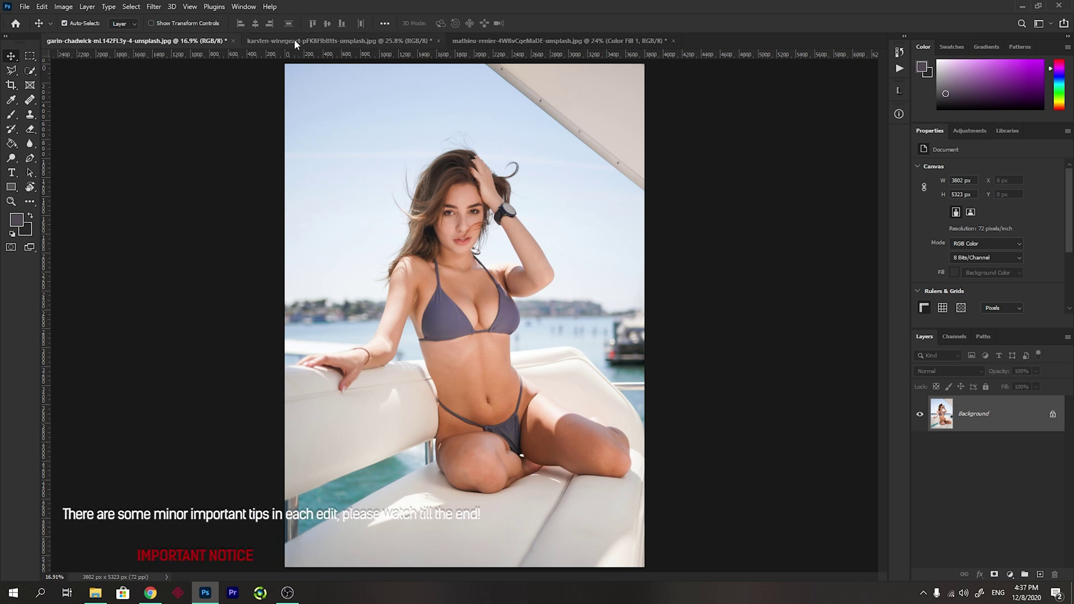
- View the open T-shirt and car photos and return to the photo of the woman on the boat
{"action": "left_click", "coordinate": [311, 41]}
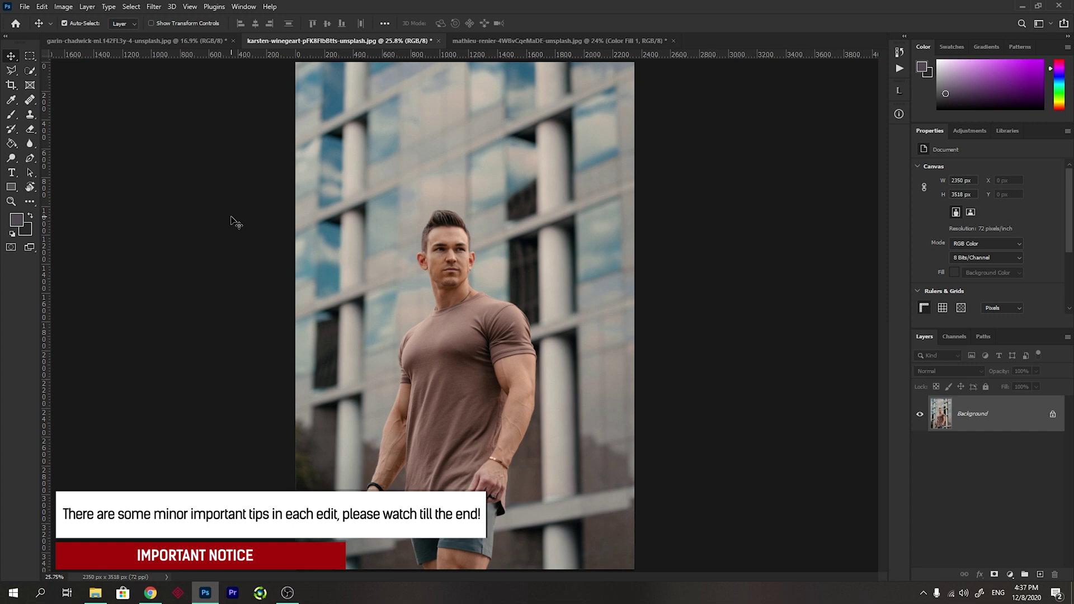
{"action": "left_click", "coordinate": [518, 42]}
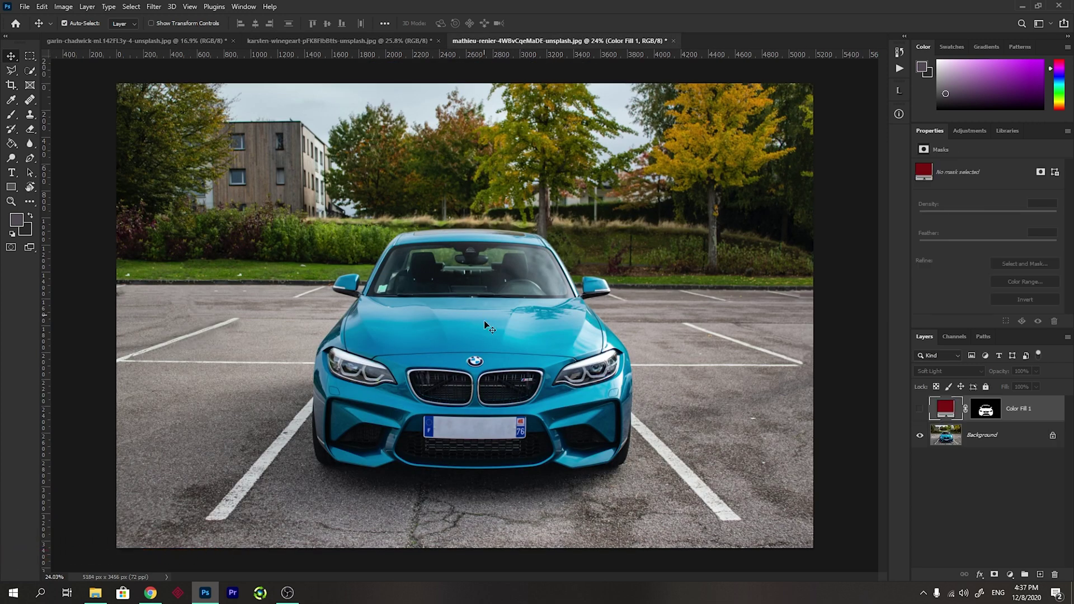
{"action": "left_click", "coordinate": [139, 40]}
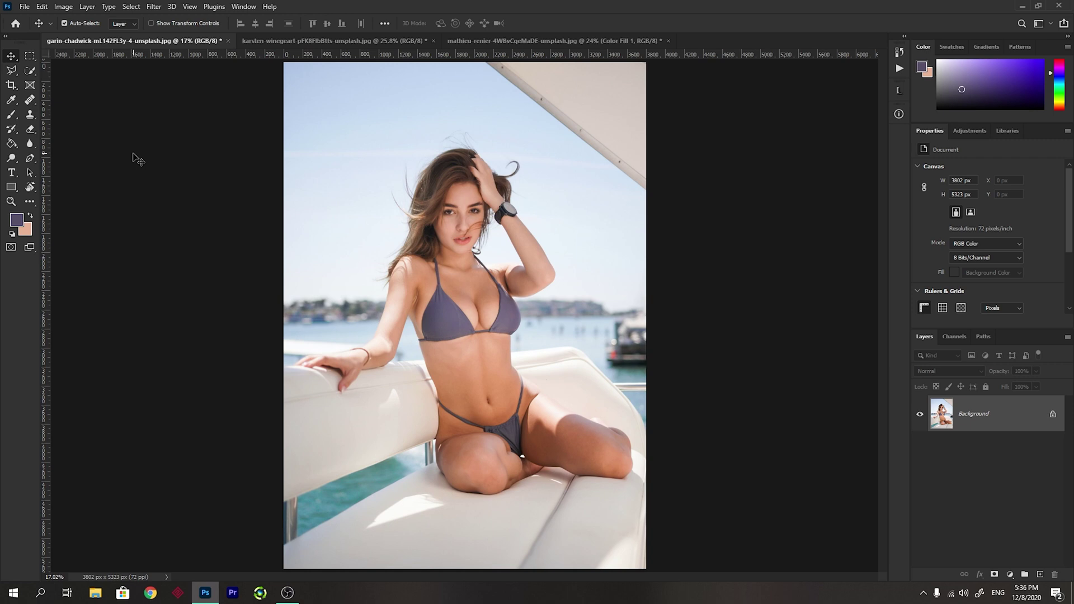
- Try to recolour the bikini with a Hue/Saturation adjustment layer, targeting its sampled blues and setting their Hue to -180
{"action": "left_click", "coordinate": [1011, 575]}
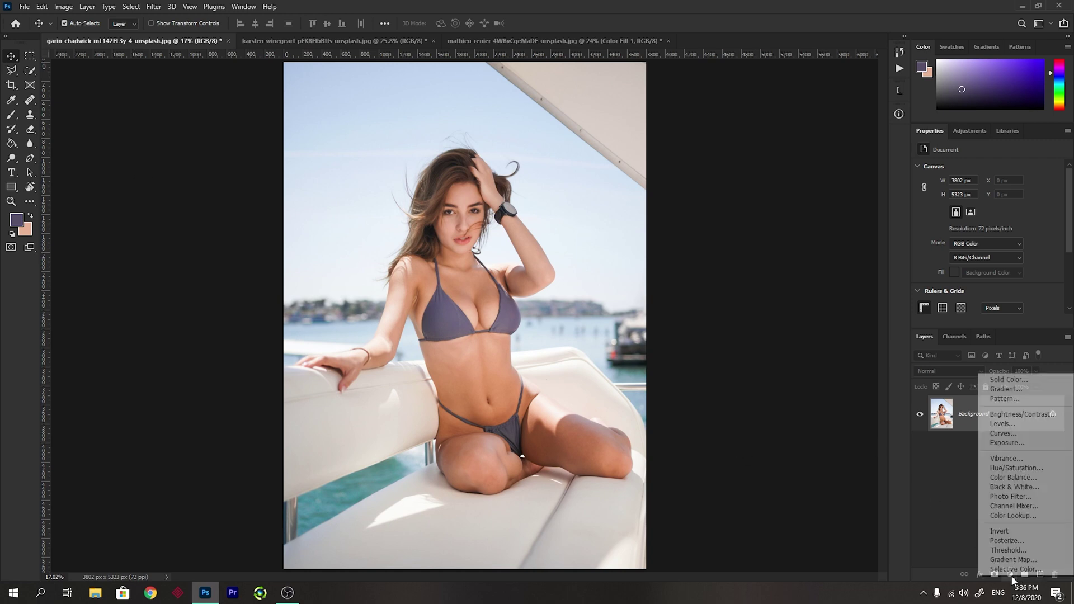
{"action": "left_click", "coordinate": [1038, 473]}
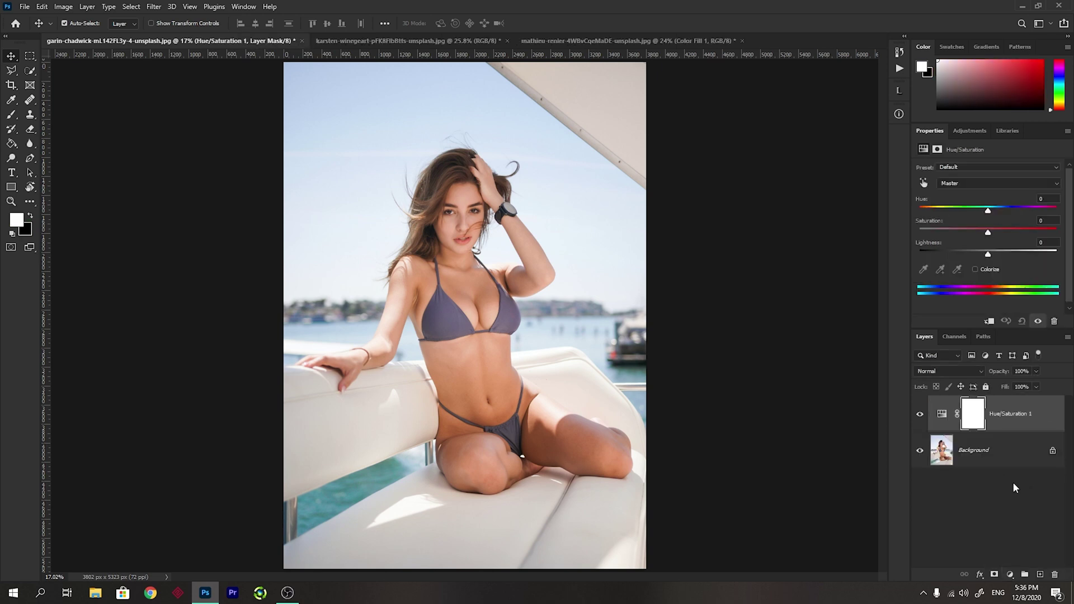
{"action": "scroll", "coordinate": [464, 285], "scroll_direction": "up", "scroll_amount": 5}
{"action": "left_click", "coordinate": [923, 183]}
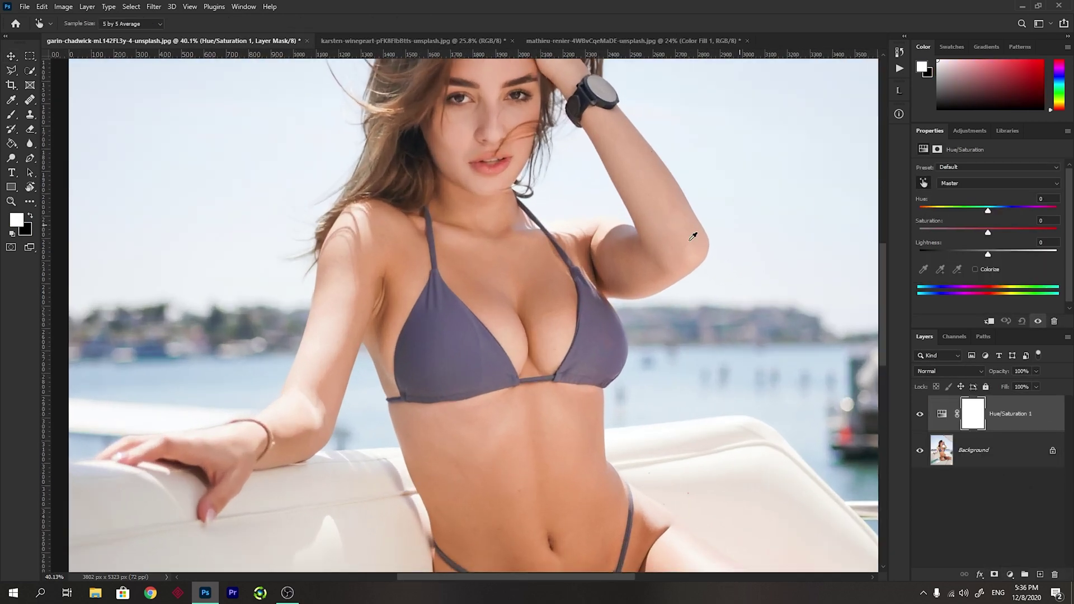
{"action": "left_click", "coordinate": [487, 324]}
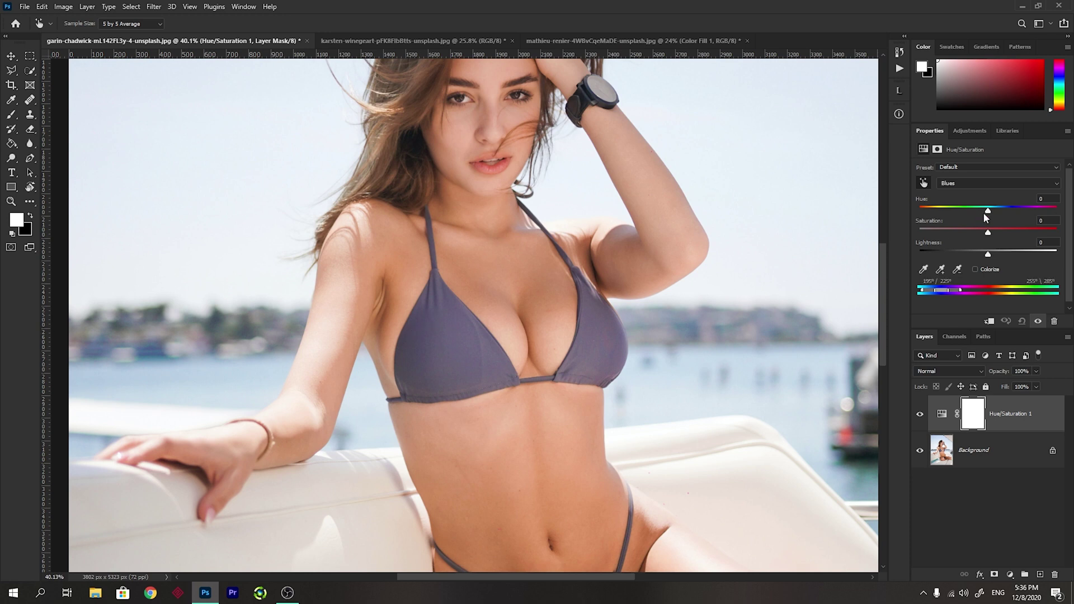
{"action": "left_click_drag", "start_coordinate": [988, 211], "coordinate": [854, 218]}
{"action": "scroll", "coordinate": [485, 380], "scroll_direction": "up", "scroll_amount": 4}
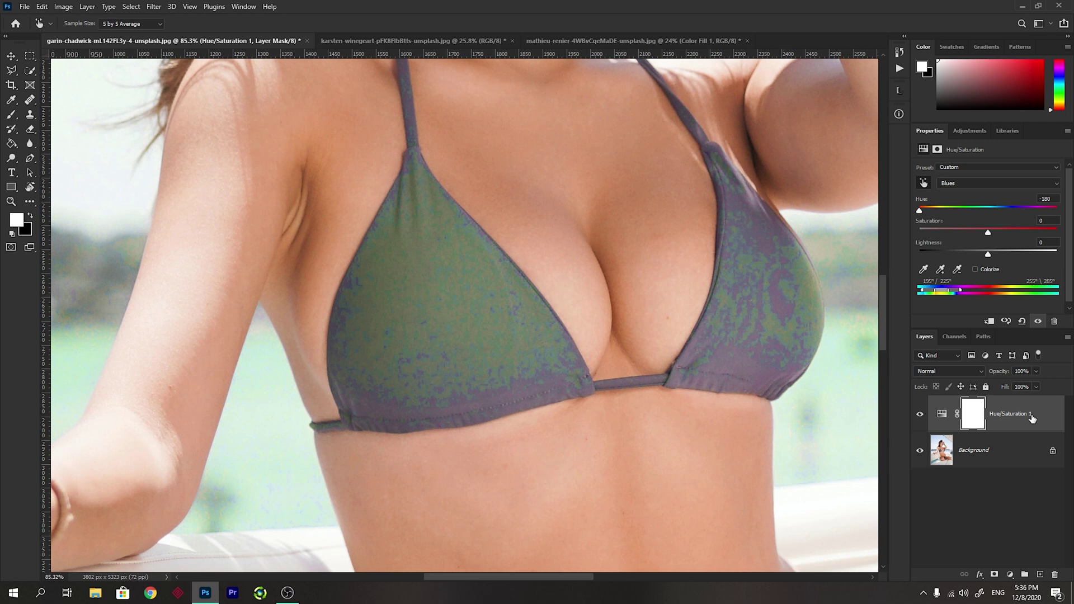
- Delete the Hue/Saturation adjustment layer and fit the photo in the view
{"action": "left_click", "coordinate": [941, 417]}
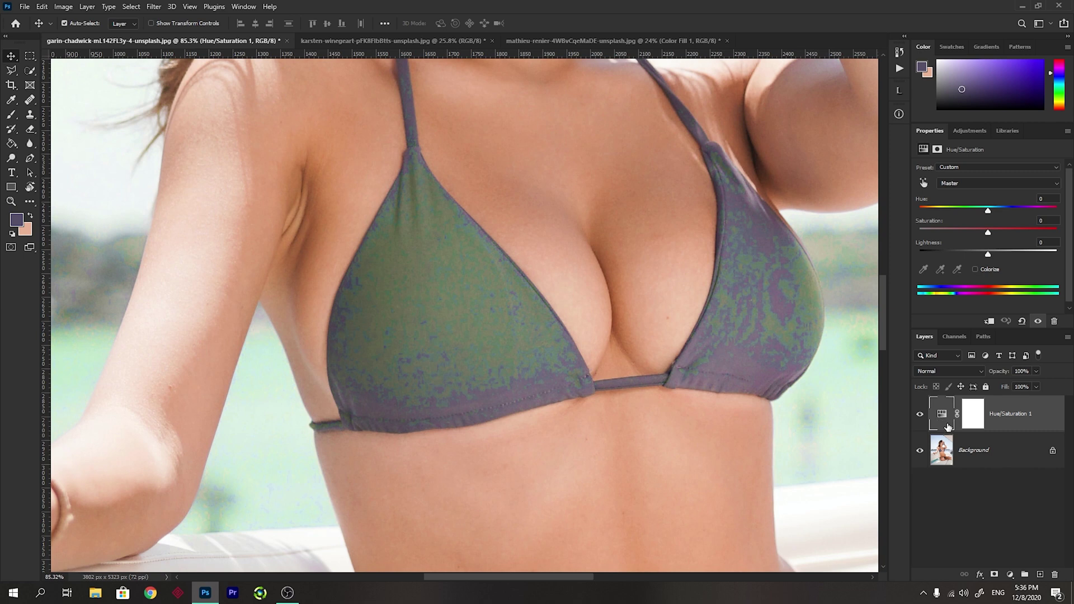
{"action": "key", "text": "Delete"}
{"action": "key", "text": "ctrl+0"}
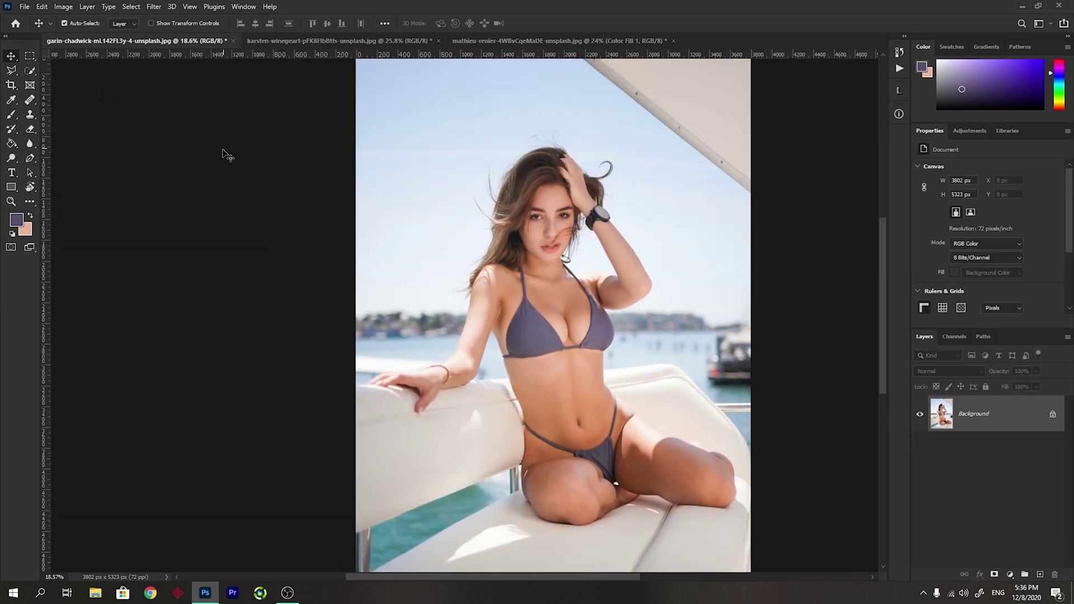
- Start a Color Range selection on the background photo and sample the bikini's purple fabric
{"action": "left_click", "coordinate": [30, 72]}
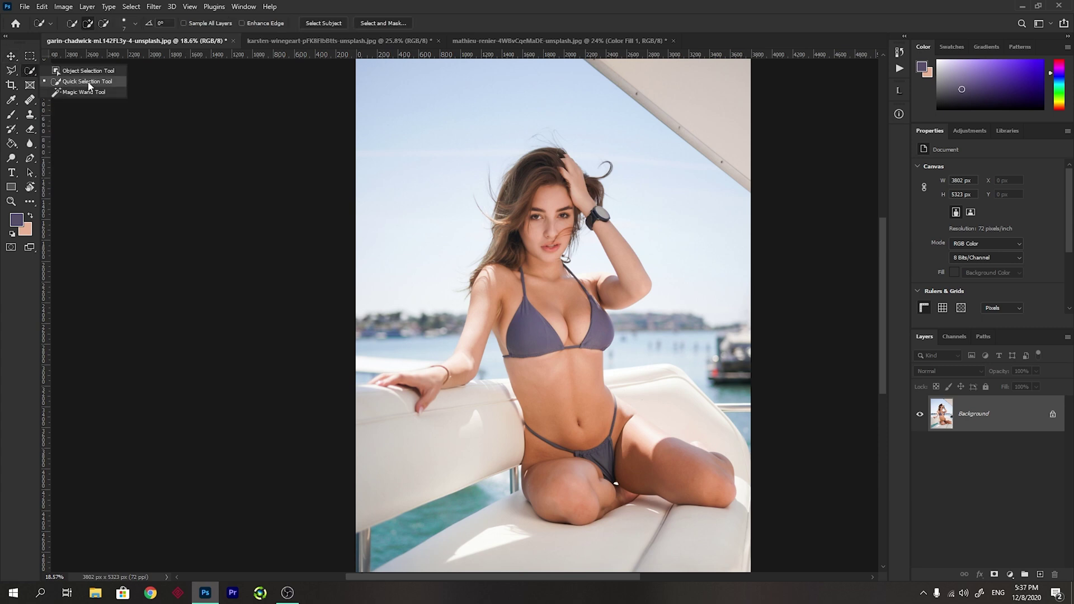
{"action": "left_click", "coordinate": [42, 76]}
{"action": "left_click", "coordinate": [131, 6]}
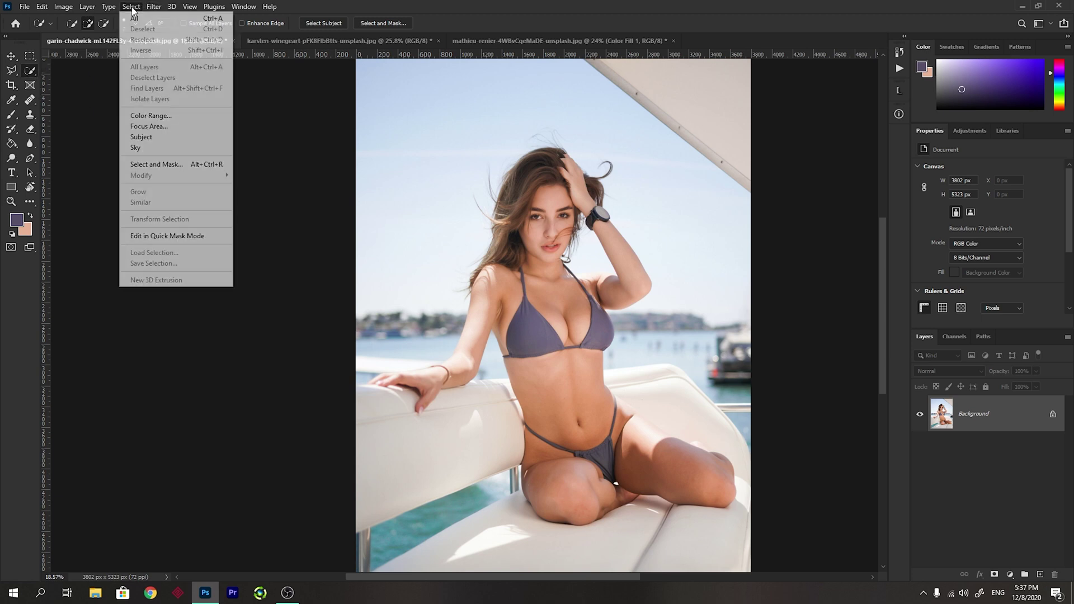
{"action": "left_click", "coordinate": [150, 116]}
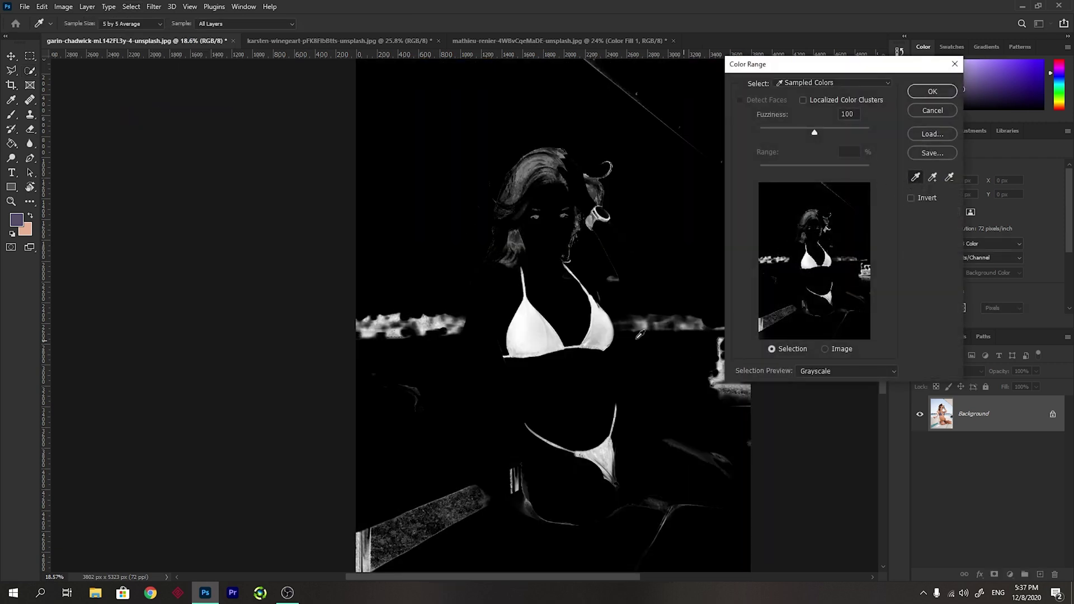
{"action": "left_click", "coordinate": [559, 300]}
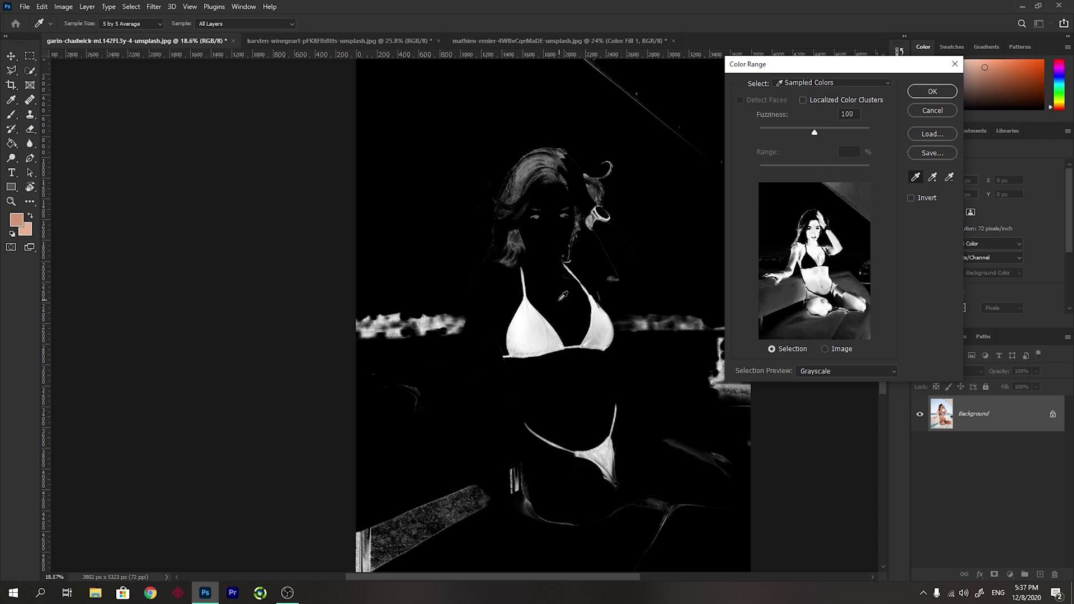
{"action": "left_click", "coordinate": [522, 330]}
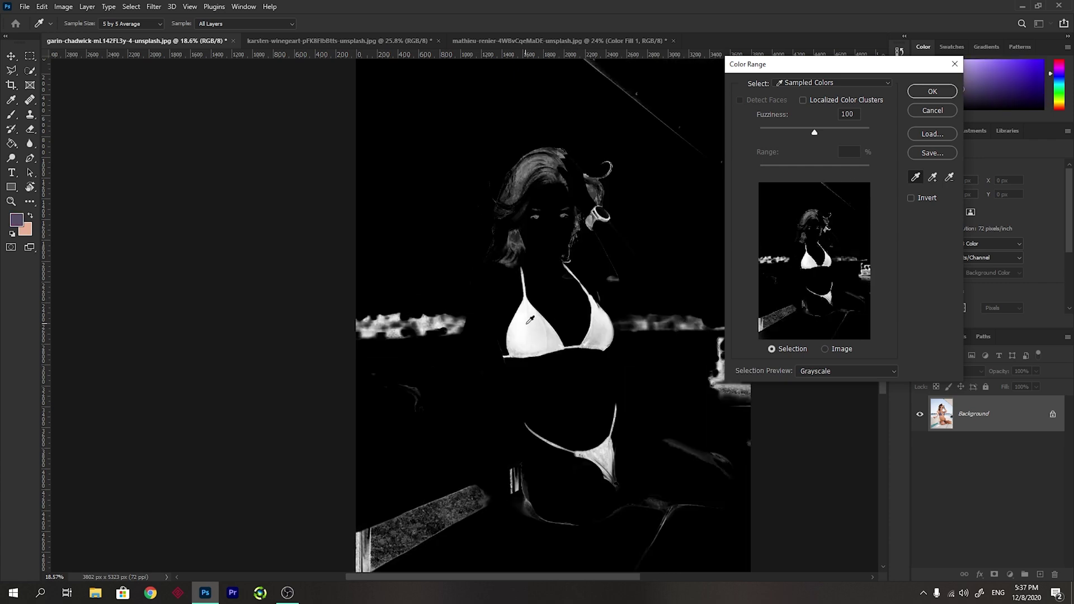
{"action": "left_click", "coordinate": [530, 319], "text": "ctrl"}
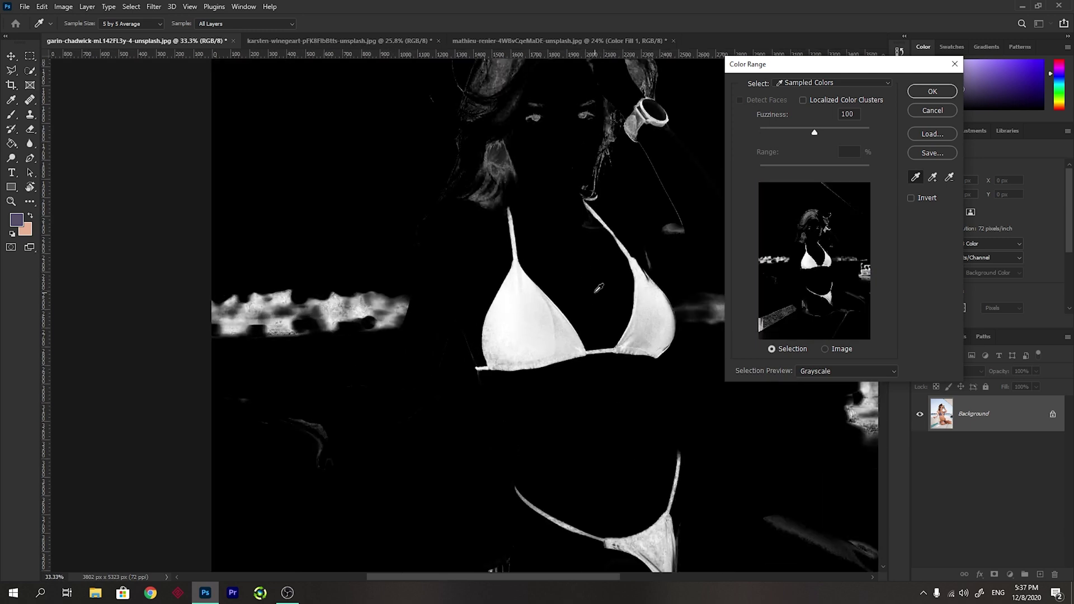
- Switch the Color Range selection preview to None for comparison and back to Grayscale
{"action": "left_click", "coordinate": [823, 371]}
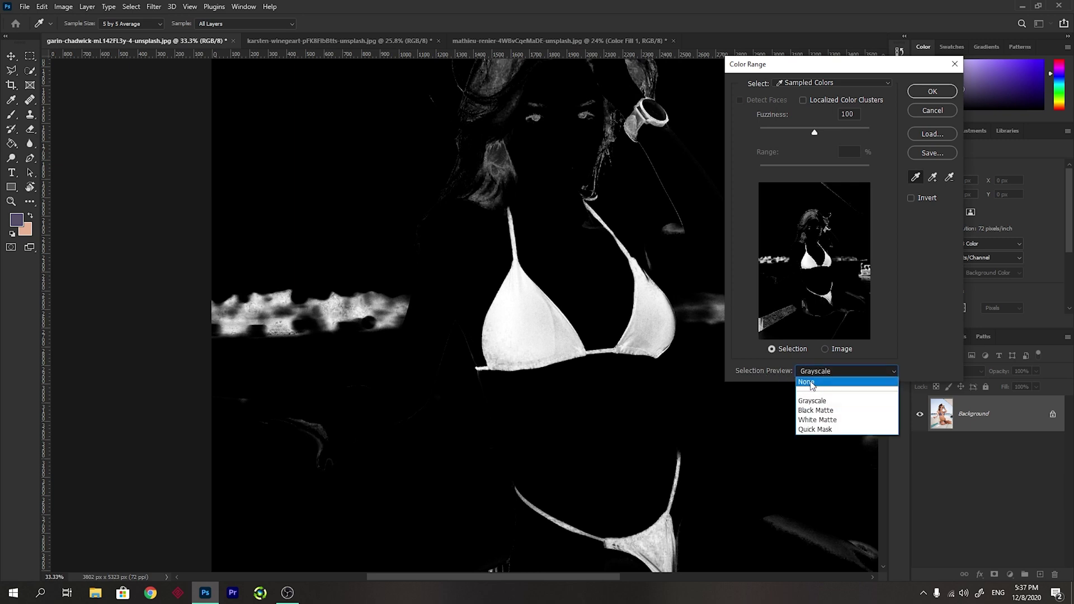
{"action": "left_click", "coordinate": [808, 382]}
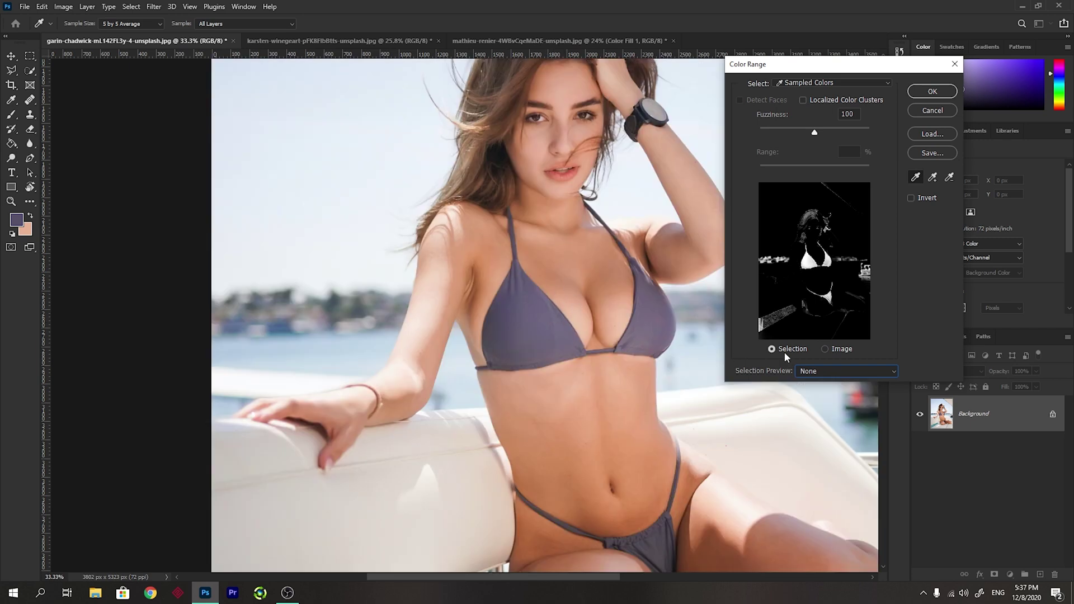
{"action": "left_click", "coordinate": [817, 377]}
{"action": "left_click", "coordinate": [818, 395]}
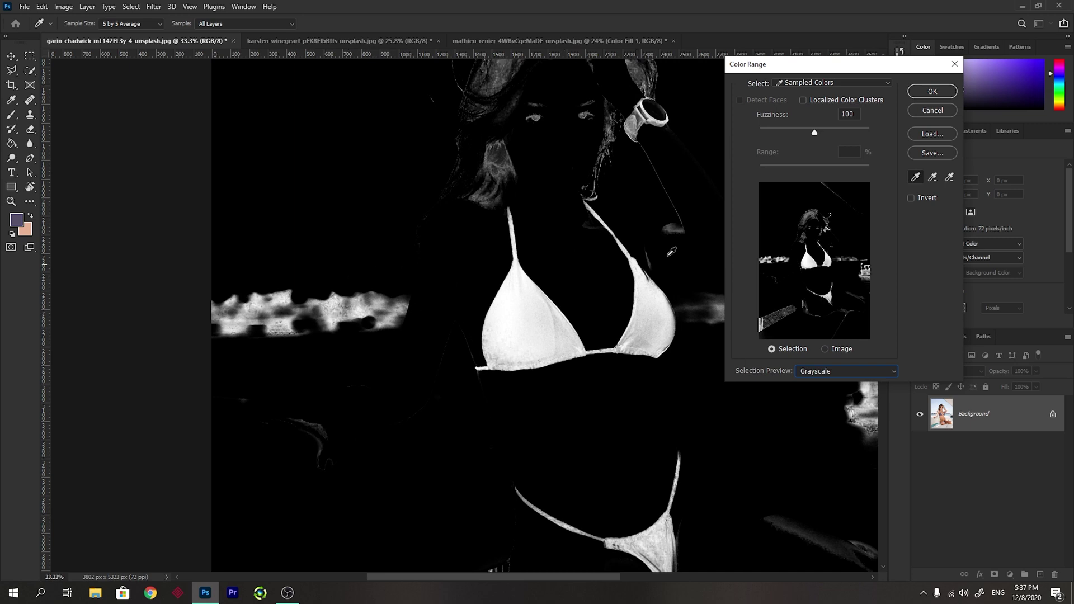
- Accept the Color Range settings to load the sampled fabric colour as a selection
{"action": "left_click", "coordinate": [932, 92]}
{"action": "key", "text": "w"}
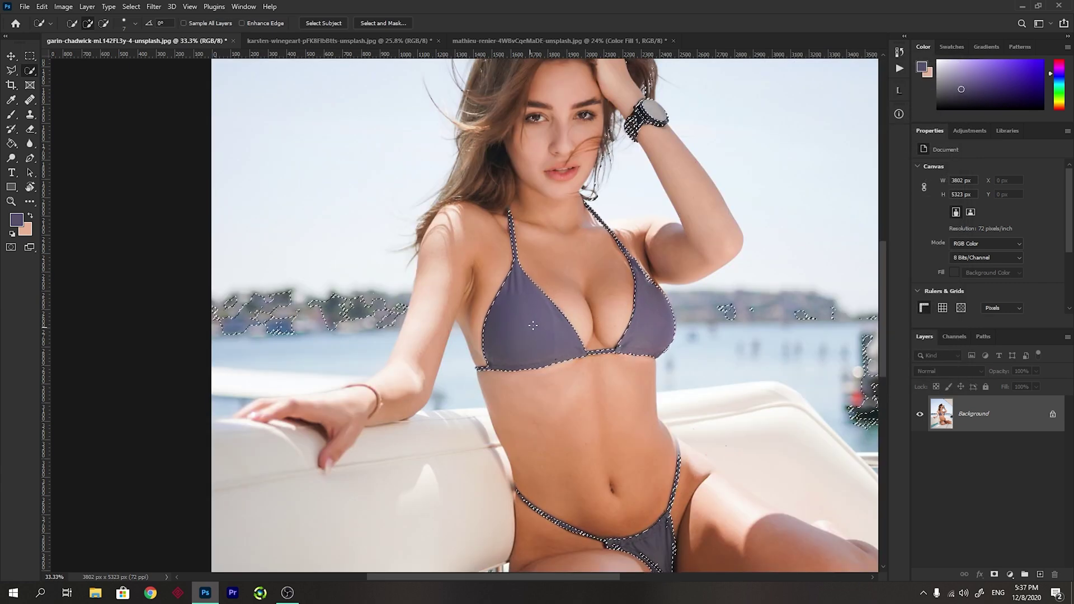
{"action": "scroll", "coordinate": [524, 334], "scroll_direction": "down", "scroll_amount": 1}
{"action": "scroll", "coordinate": [524, 334], "scroll_direction": "down", "scroll_amount": 6}
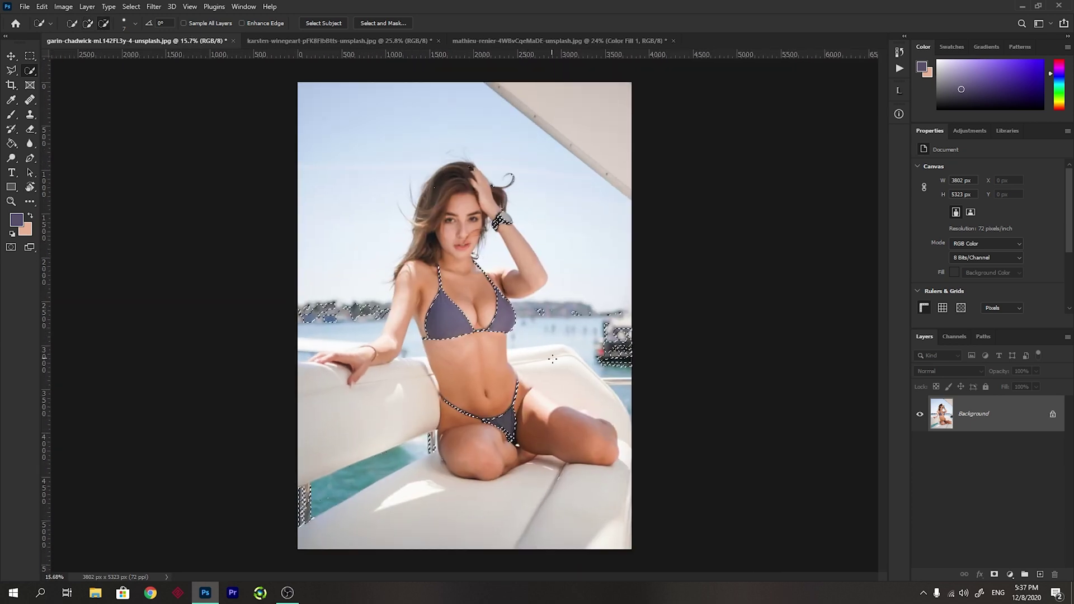
- Add a Solid Color fill layer from the selection with the red colour e62f33
{"action": "left_click", "coordinate": [1009, 574]}
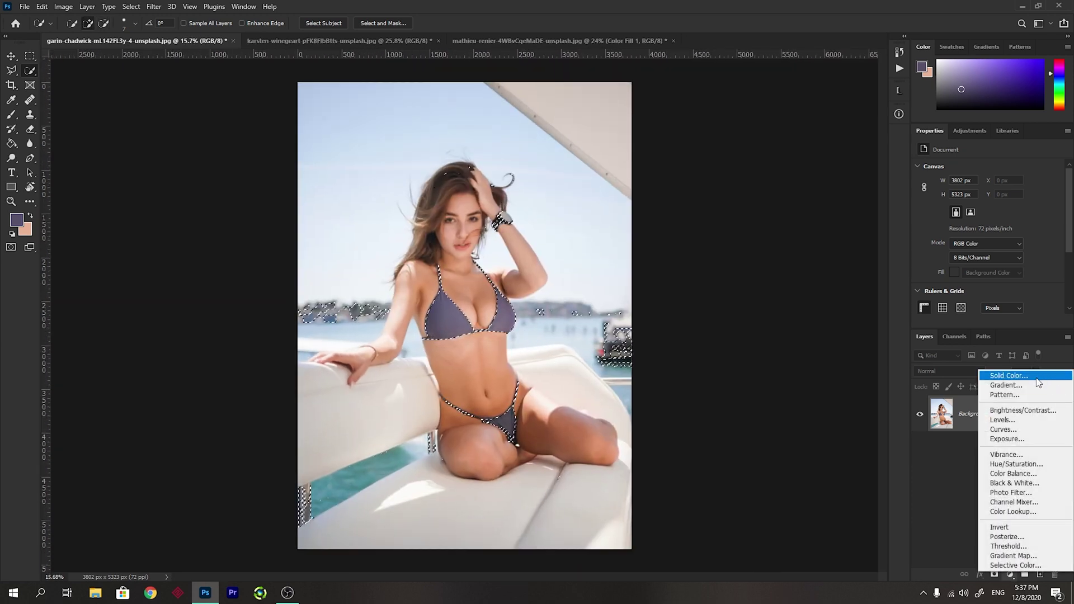
{"action": "left_click", "coordinate": [1007, 376]}
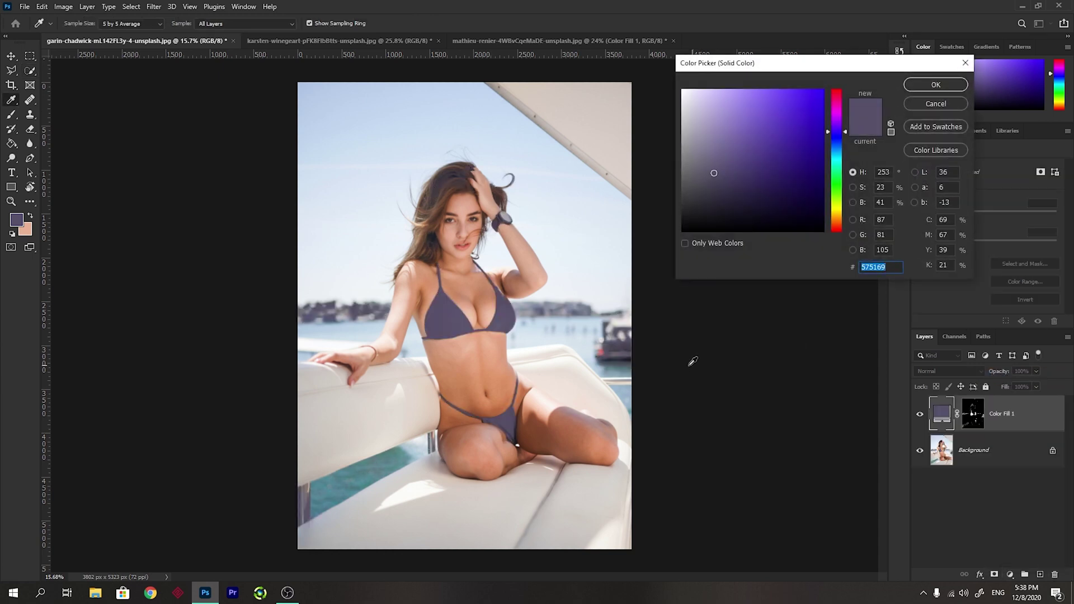
{"action": "mouse_move", "coordinate": [854, 133]}
{"action": "left_mouse_down"}
{"action": "mouse_move", "coordinate": [841, 137]}
{"action": "mouse_move", "coordinate": [842, 182]}
{"action": "mouse_move", "coordinate": [838, 89]}
{"action": "left_mouse_up"}
{"action": "left_click_drag", "start_coordinate": [775, 132], "coordinate": [795, 103]}
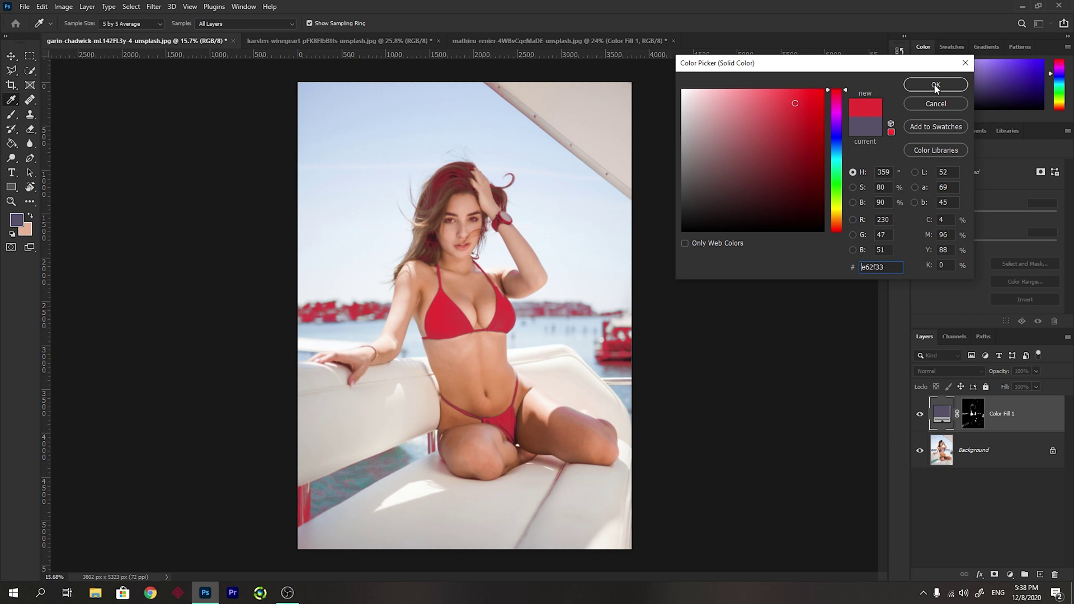
{"action": "left_click", "coordinate": [935, 85]}
- Set the red fill layer's blend mode to Soft Light
{"action": "key", "text": "w"}
{"action": "scroll", "coordinate": [645, 318], "scroll_direction": "up", "scroll_amount": 3}
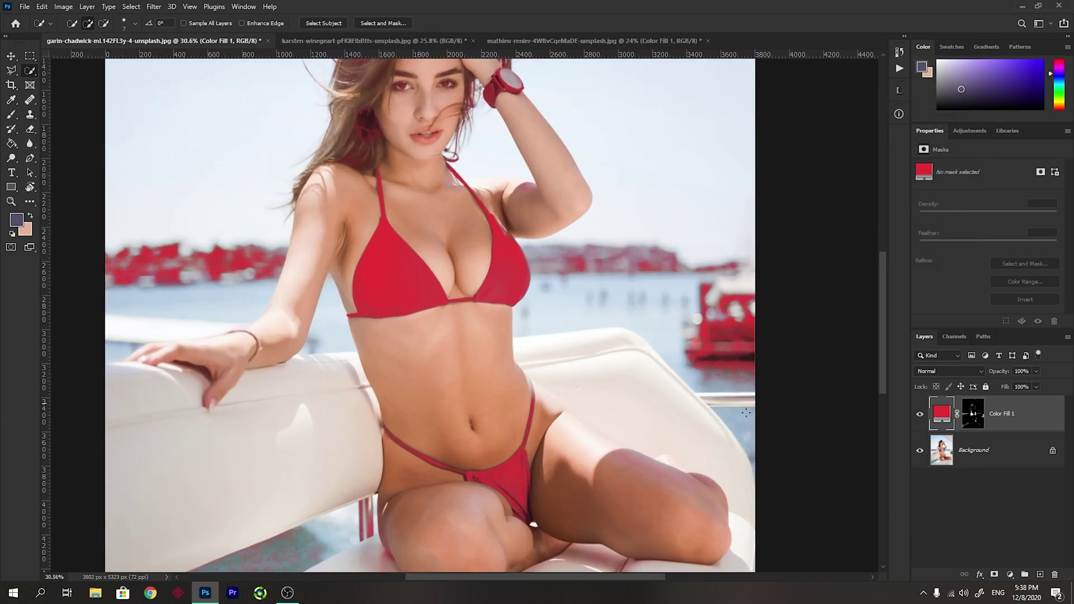
{"action": "left_click", "coordinate": [945, 371]}
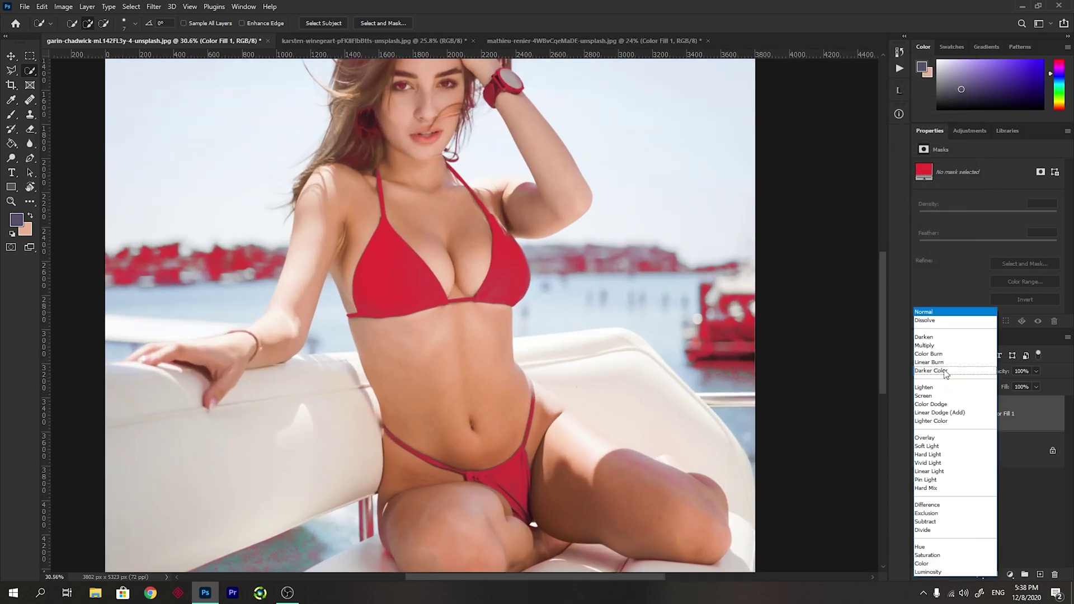
{"action": "left_click", "coordinate": [939, 448]}
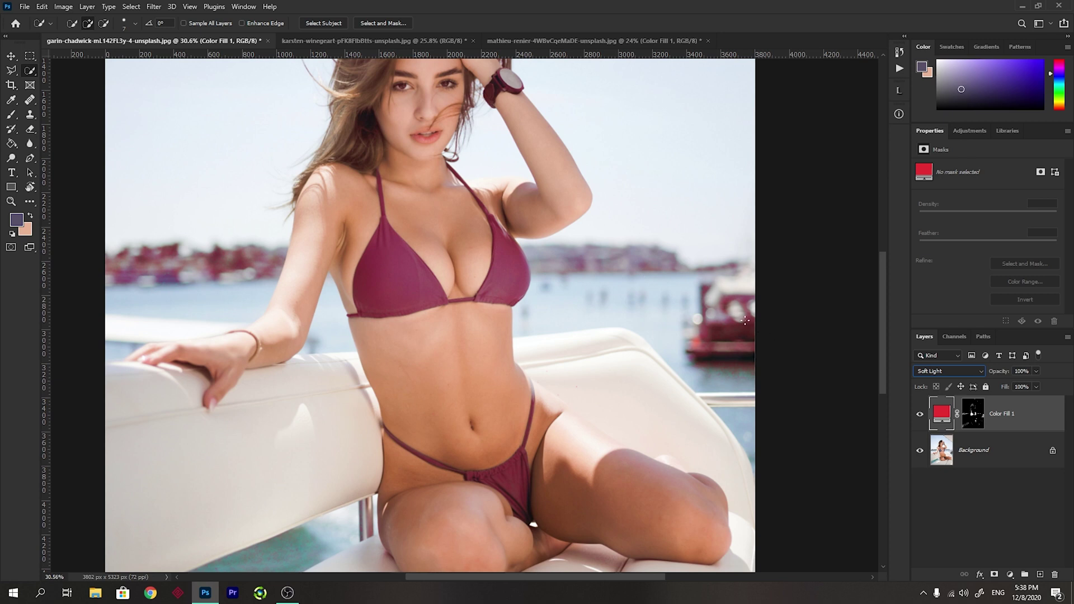
- Place the red fill layer in a new group and add a black layer mask to that group
{"action": "left_click", "coordinate": [1025, 575]}
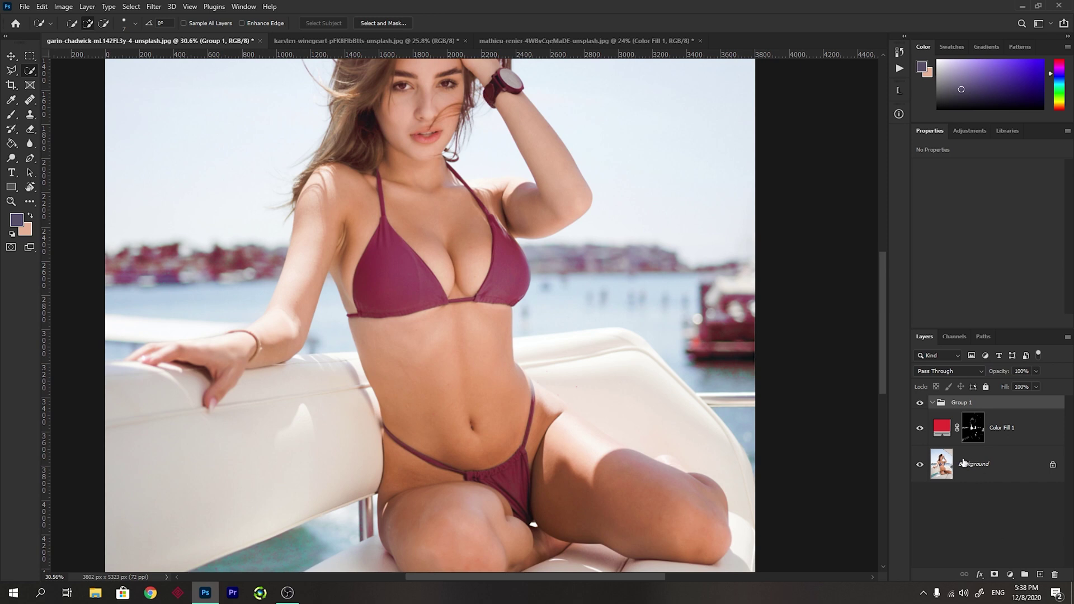
{"action": "left_click_drag", "start_coordinate": [944, 438], "coordinate": [958, 404]}
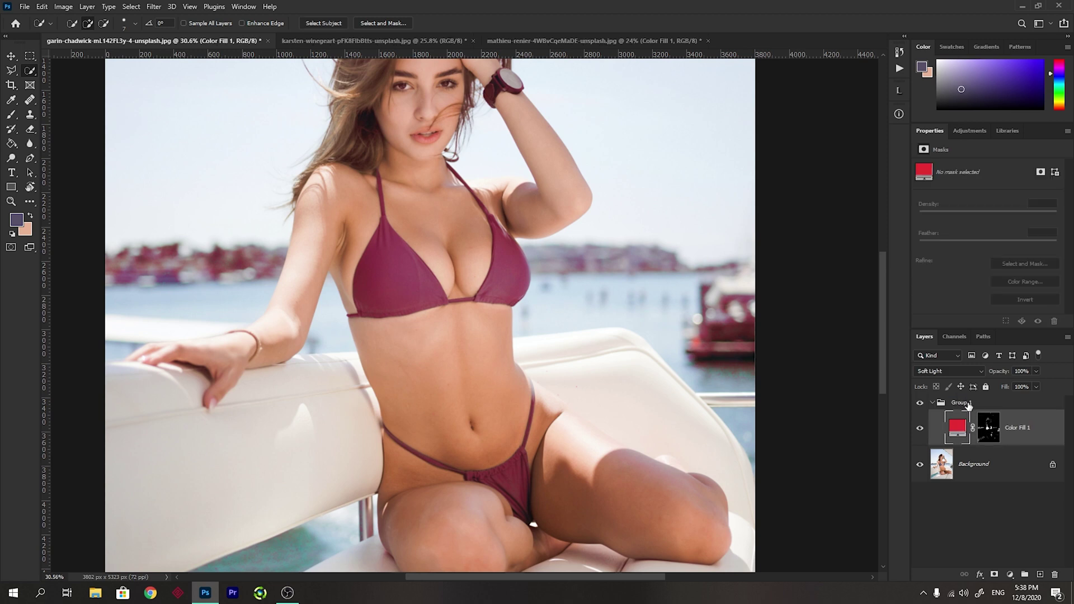
{"action": "left_click", "coordinate": [969, 405]}
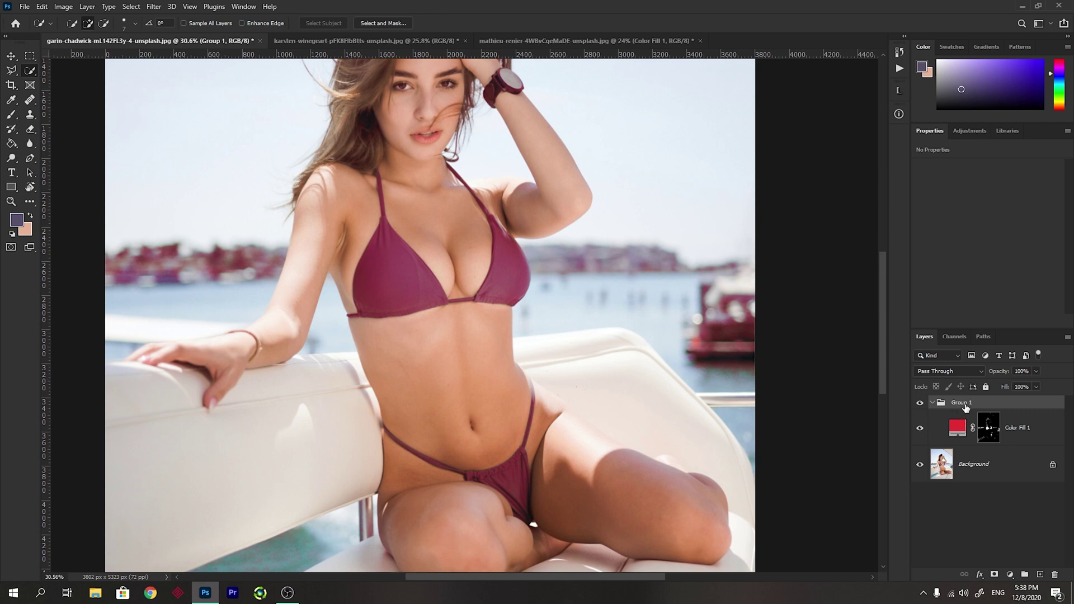
{"action": "left_click", "coordinate": [995, 579], "text": "alt"}
{"action": "scroll", "coordinate": [492, 278], "scroll_direction": "down", "scroll_amount": 5}
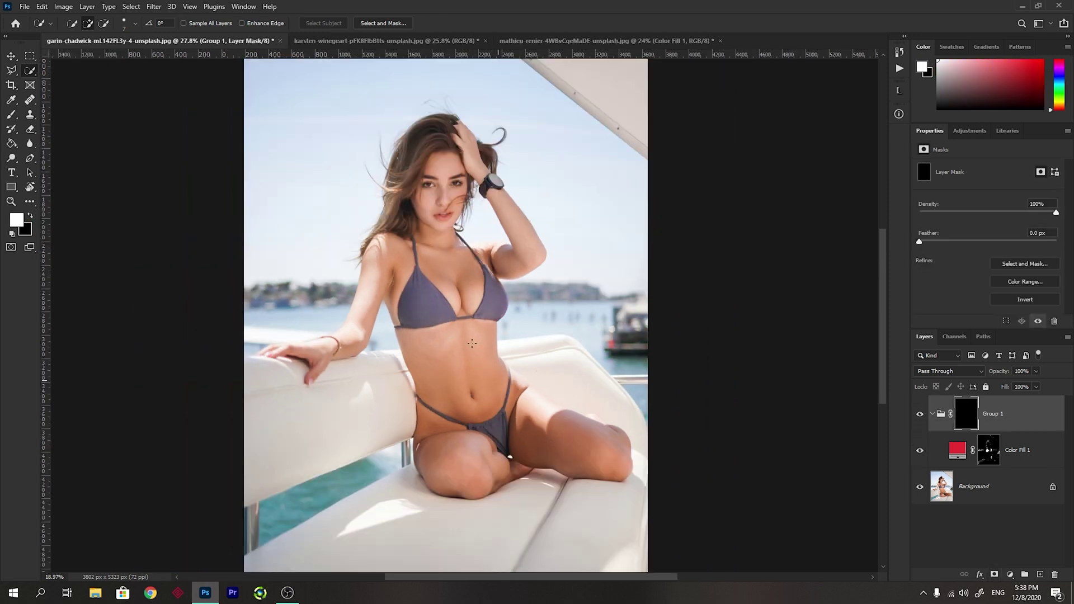
{"action": "scroll", "coordinate": [480, 305], "scroll_direction": "up", "scroll_amount": 1}
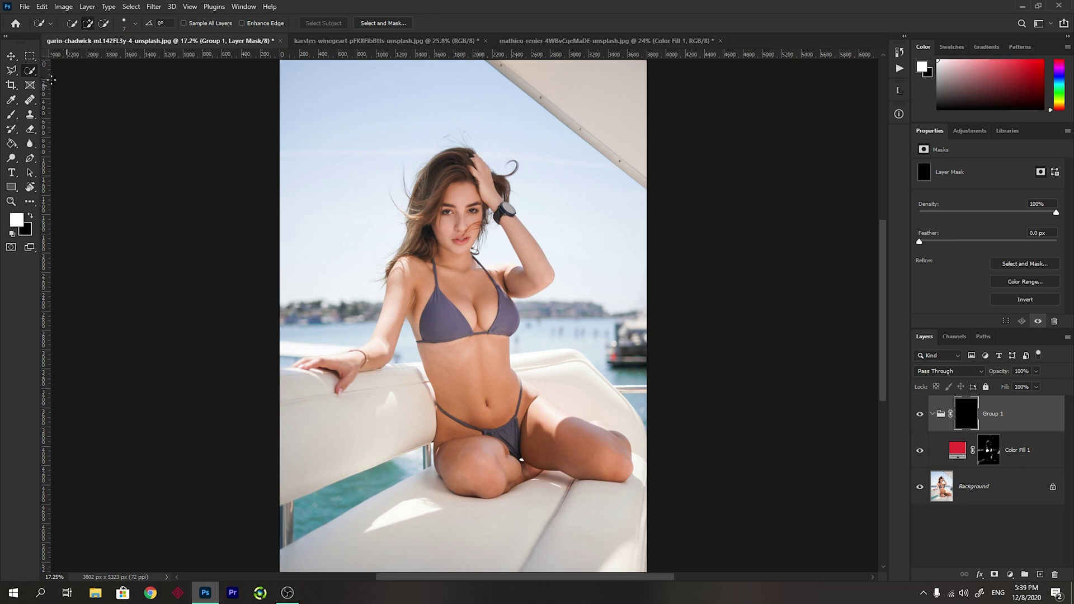
- Paint white on the group mask over part of the first bikini cup with a 70 px brush
{"action": "left_click", "coordinate": [9, 116]}
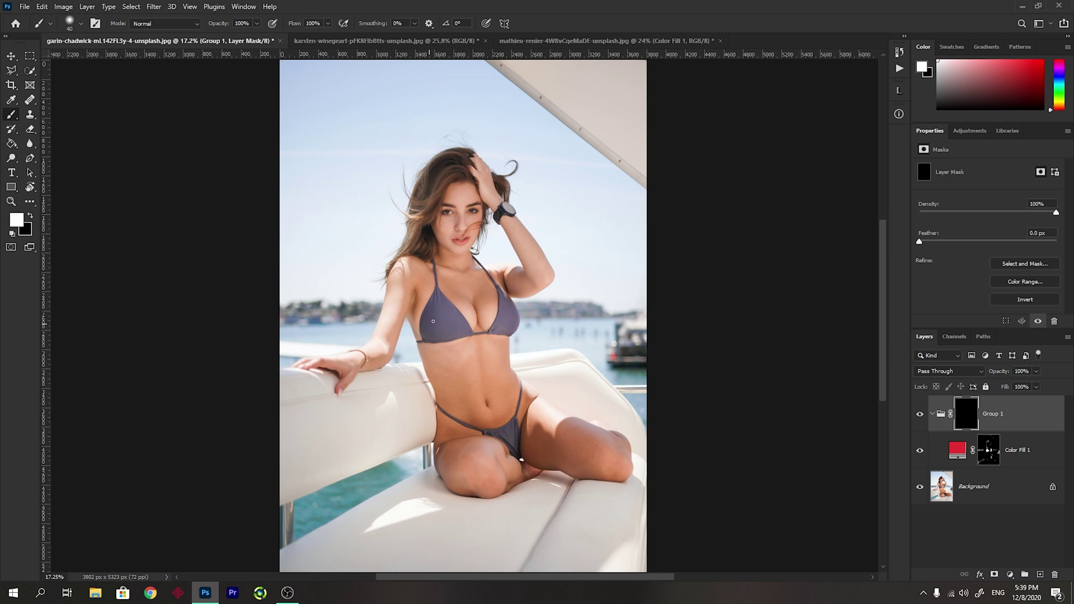
{"action": "scroll", "coordinate": [448, 311], "scroll_direction": "up", "scroll_amount": 4}
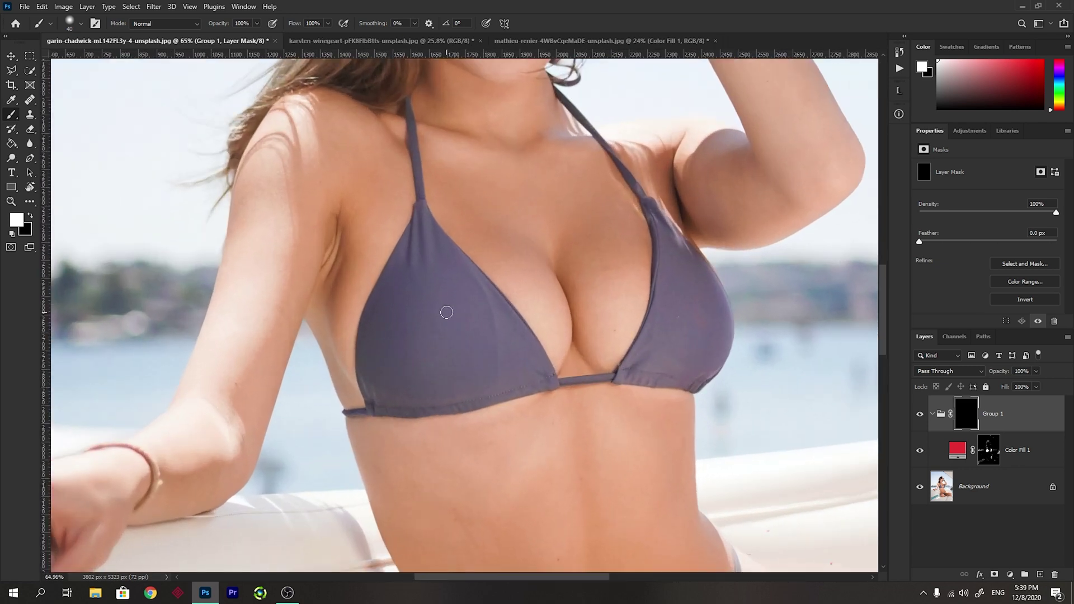
{"action": "key", "text": "bracketright"}
{"action": "key", "text": "bracketright"}
{"action": "key", "text": "bracketright"}
{"action": "mouse_move", "coordinate": [421, 246]}
{"action": "left_mouse_down"}
{"action": "mouse_move", "coordinate": [421, 277]}
{"action": "mouse_move", "coordinate": [423, 210]}
{"action": "mouse_move", "coordinate": [407, 278]}
{"action": "mouse_move", "coordinate": [400, 261]}
{"action": "mouse_move", "coordinate": [366, 343]}
{"action": "mouse_move", "coordinate": [372, 399]}
{"action": "mouse_move", "coordinate": [434, 402]}
{"action": "mouse_move", "coordinate": [403, 364]}
{"action": "mouse_move", "coordinate": [401, 310]}
{"action": "mouse_move", "coordinate": [389, 364]}
{"action": "mouse_move", "coordinate": [457, 386]}
{"action": "mouse_move", "coordinate": [412, 384]}
{"action": "mouse_move", "coordinate": [483, 397]}
{"action": "mouse_move", "coordinate": [352, 413]}
{"action": "mouse_move", "coordinate": [451, 404]}
{"action": "mouse_move", "coordinate": [557, 376]}
{"action": "left_mouse_up"}
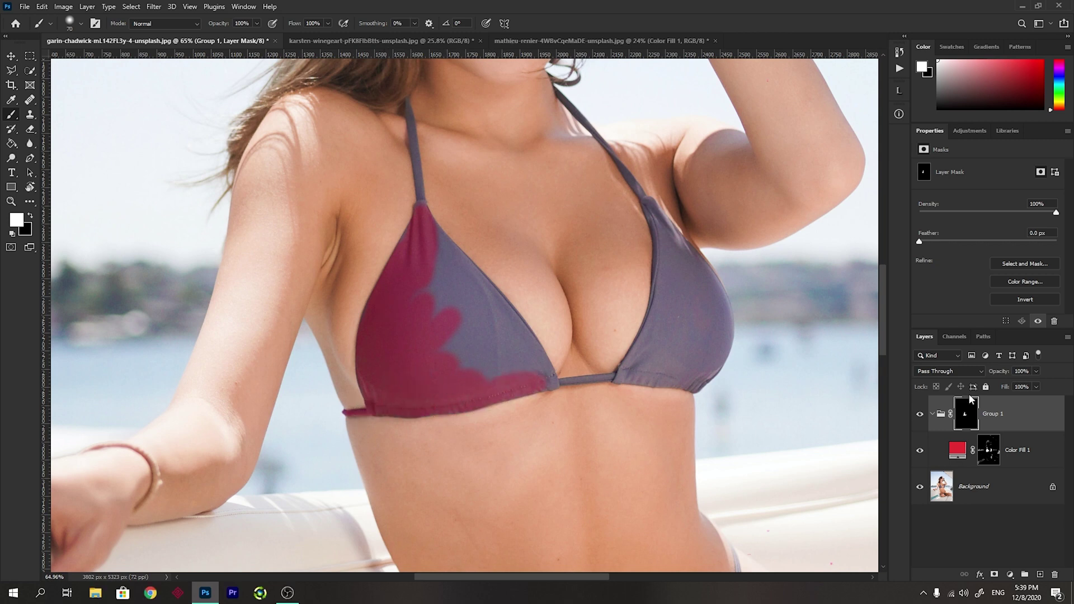
- Inspect the red fill layer's mask on its own, and return to the group mask
{"action": "left_click", "coordinate": [988, 454]}
{"action": "left_click", "coordinate": [987, 451], "text": "alt"}
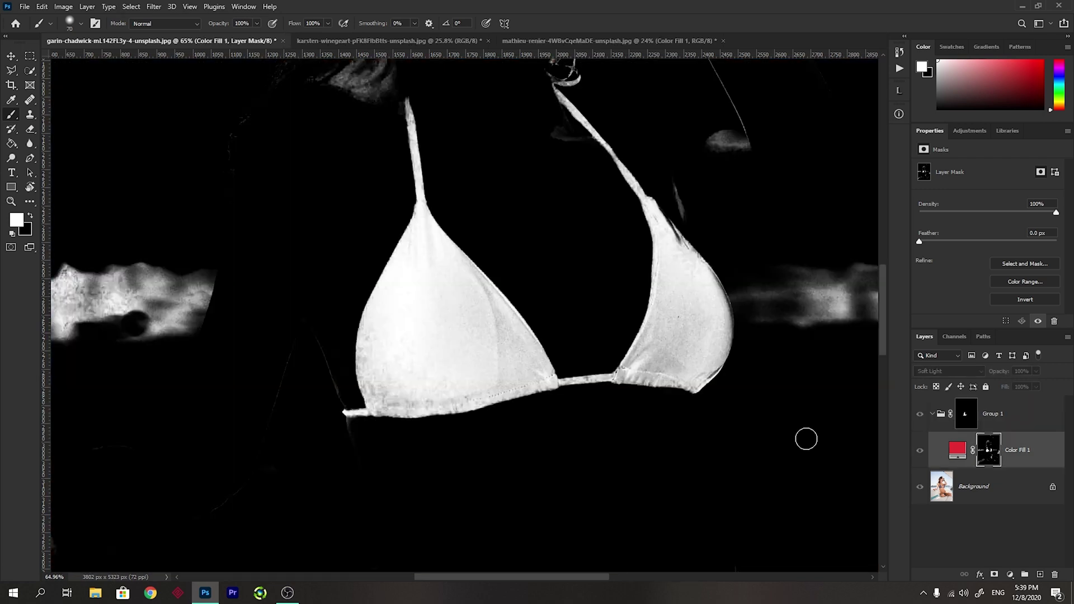
{"action": "left_click", "coordinate": [987, 452], "text": "alt"}
{"action": "left_click", "coordinate": [967, 415]}
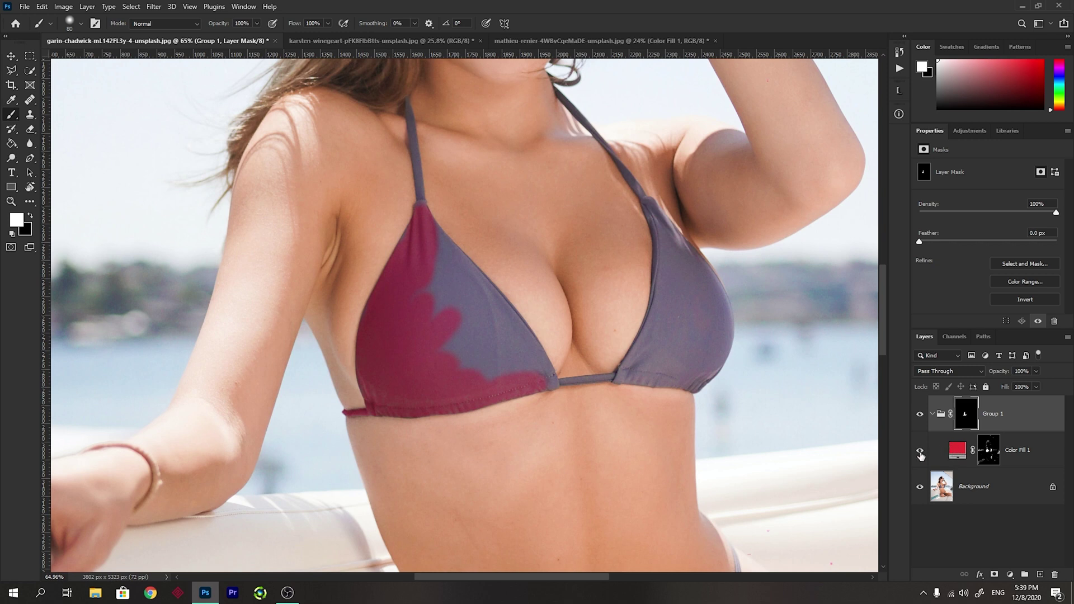
- Paint white on the group mask over the remaining areas of the bikini top
{"action": "mouse_move", "coordinate": [479, 304]}
{"action": "left_mouse_down"}
{"action": "mouse_move", "coordinate": [438, 245]}
{"action": "mouse_move", "coordinate": [475, 355]}
{"action": "mouse_move", "coordinate": [716, 295]}
{"action": "mouse_move", "coordinate": [670, 239]}
{"action": "mouse_move", "coordinate": [691, 364]}
{"action": "left_mouse_up"}
{"action": "scroll", "coordinate": [690, 364], "scroll_direction": "up", "scroll_amount": 5}
{"action": "scroll", "coordinate": [559, 354], "scroll_direction": "down", "scroll_amount": 2}
- Paint white on the group mask over the bikini bottom and its side straps, reducing the brush to 50 px
{"action": "scroll", "coordinate": [558, 355], "scroll_direction": "down", "scroll_amount": 8}
{"action": "key", "text": "bracketleft"}
{"action": "key", "text": "bracketleft"}
{"action": "key", "text": "bracketleft"}
{"action": "mouse_move", "coordinate": [511, 411]}
{"action": "left_mouse_down"}
{"action": "mouse_move", "coordinate": [542, 417]}
{"action": "mouse_move", "coordinate": [608, 391]}
{"action": "mouse_move", "coordinate": [587, 439]}
{"action": "left_mouse_up"}
{"action": "key", "text": "bracketleft"}
{"action": "left_click_drag", "start_coordinate": [608, 358], "coordinate": [619, 283]}
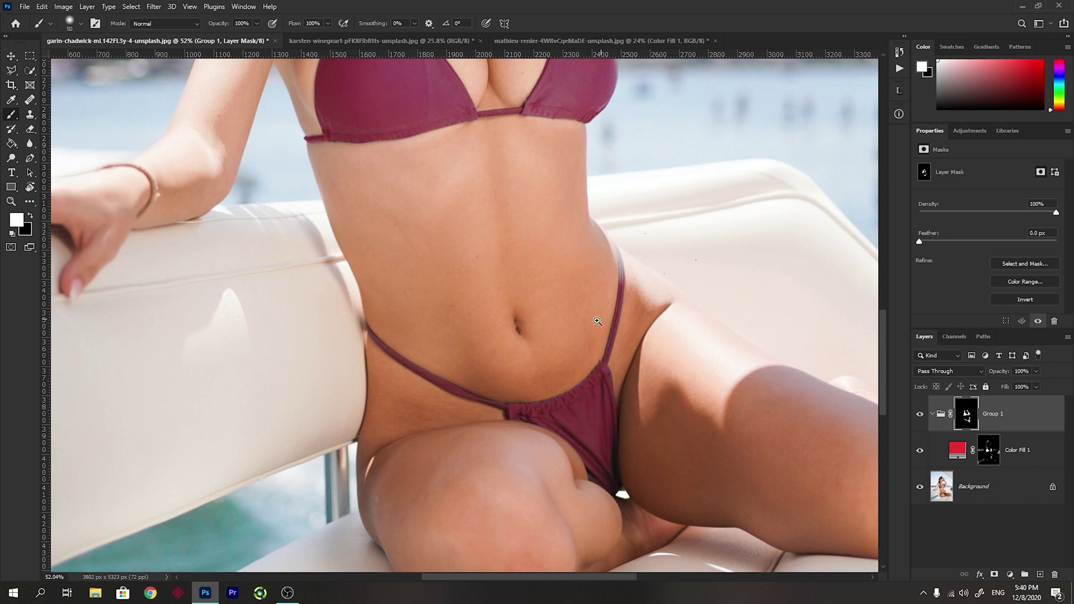
- Change the Solid Color fill of the bikini from red to the green 1af49a
{"action": "scroll", "coordinate": [598, 321], "scroll_direction": "down", "scroll_amount": 6}
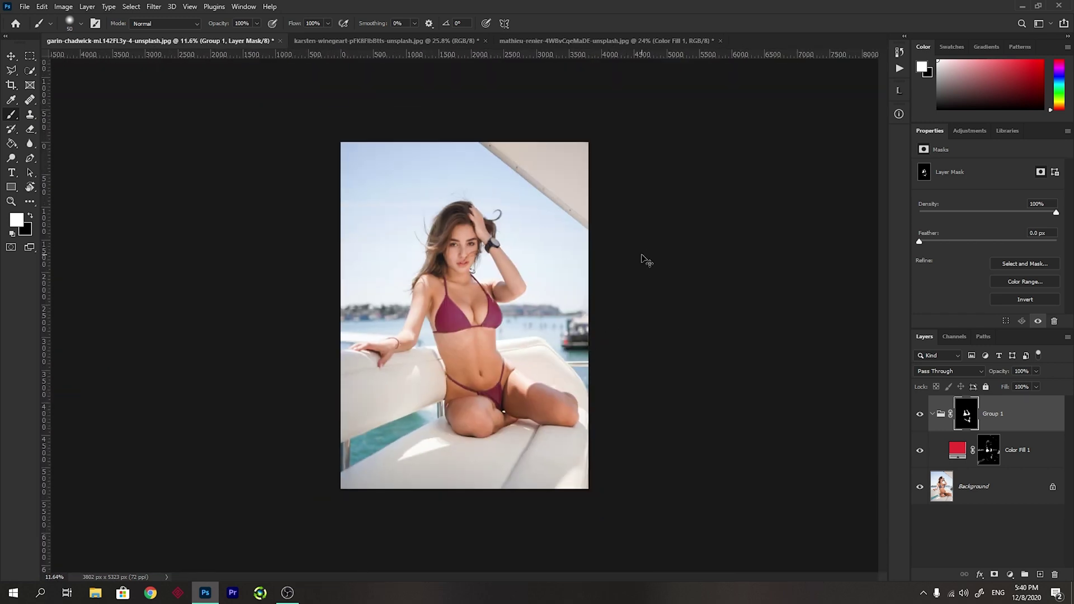
{"action": "scroll", "coordinate": [641, 259], "scroll_direction": "up", "scroll_amount": 2}
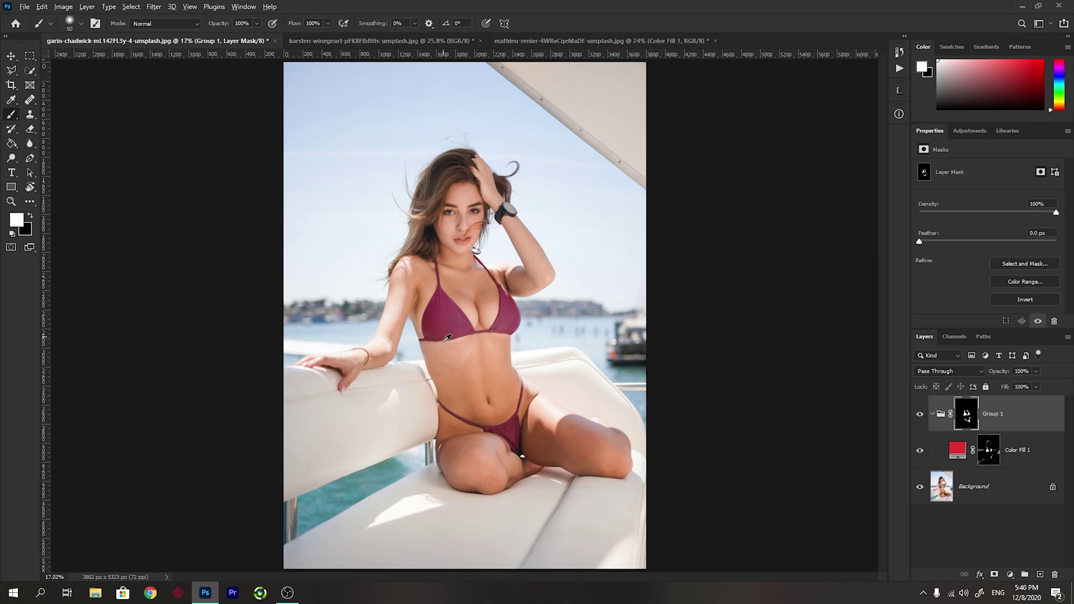
{"action": "scroll", "coordinate": [447, 338], "scroll_direction": "up", "scroll_amount": 6}
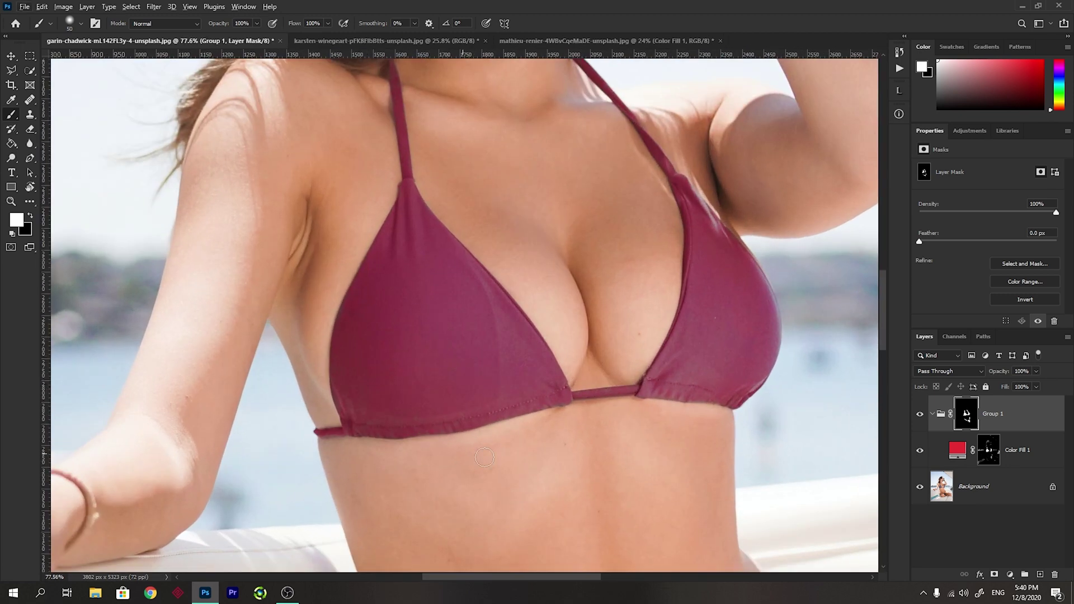
{"action": "scroll", "coordinate": [555, 350], "scroll_direction": "down", "scroll_amount": 6}
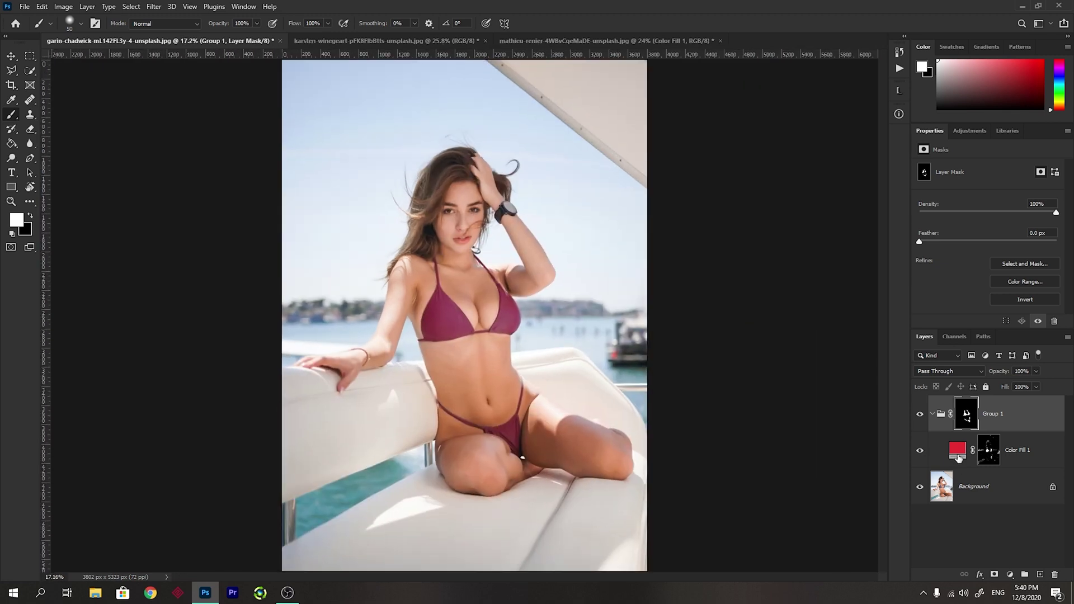
{"action": "double_click", "coordinate": [958, 458]}
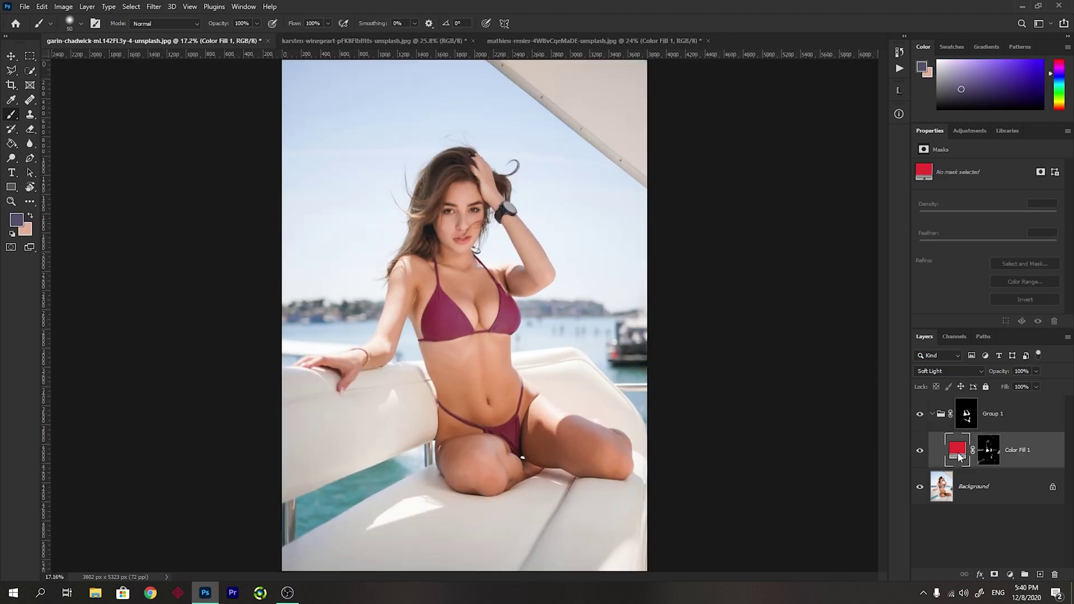
{"action": "left_click_drag", "start_coordinate": [846, 93], "coordinate": [847, 172]}
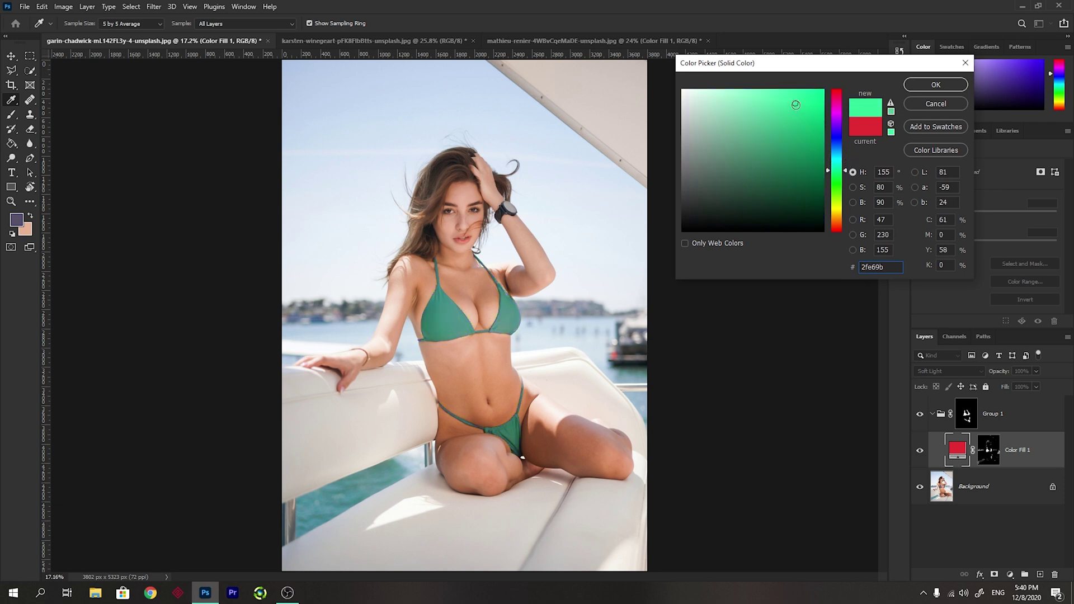
{"action": "mouse_move", "coordinate": [792, 104]}
{"action": "left_mouse_down"}
{"action": "mouse_move", "coordinate": [706, 108]}
{"action": "mouse_move", "coordinate": [812, 110]}
{"action": "left_mouse_up"}
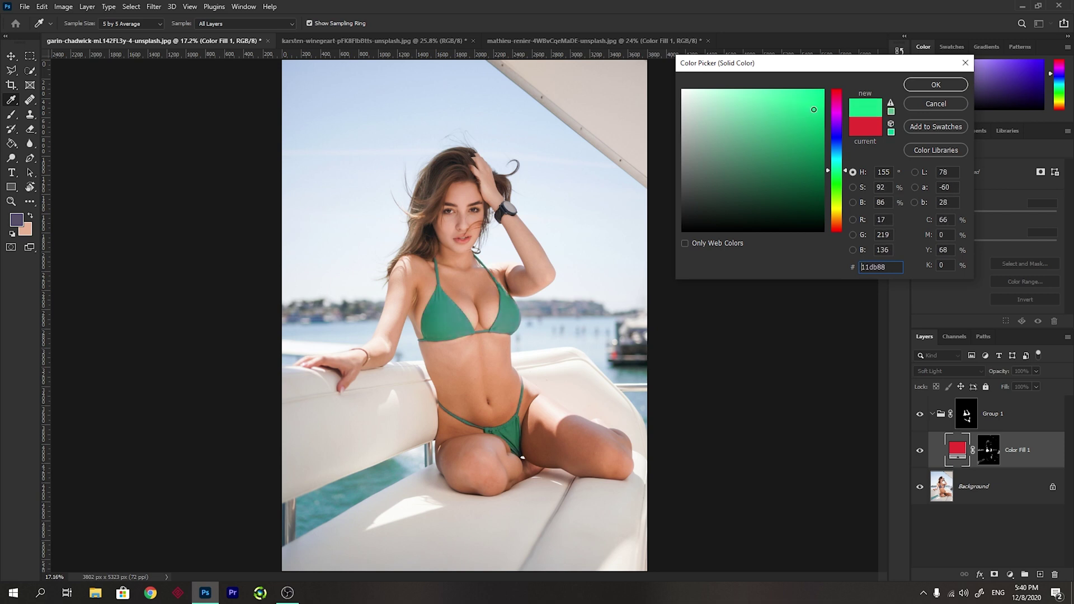
{"action": "mouse_move", "coordinate": [806, 115]}
{"action": "left_mouse_down"}
{"action": "mouse_move", "coordinate": [805, 176]}
{"action": "mouse_move", "coordinate": [808, 98]}
{"action": "left_mouse_up"}
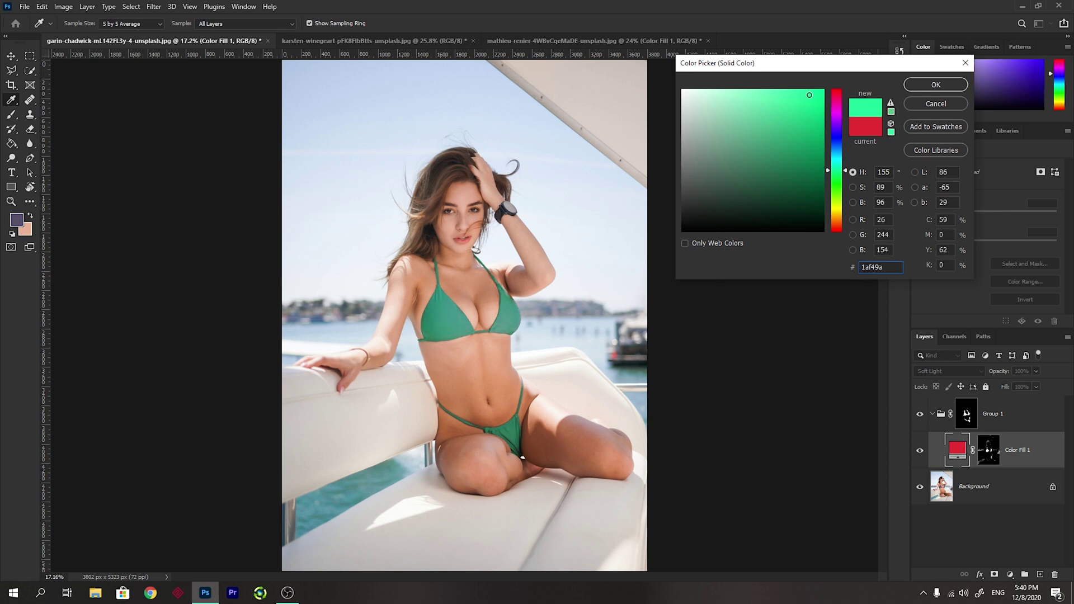
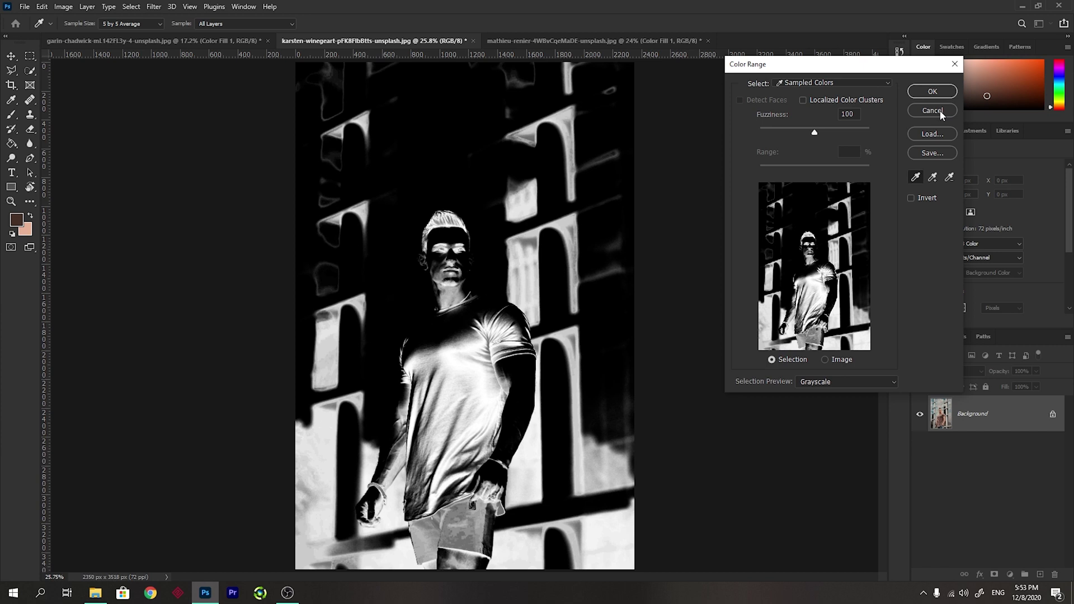
- Cancel Color Range in the photo of the man and examine the T-shirt against its background
{"action": "left_click", "coordinate": [933, 111]}
{"action": "scroll", "coordinate": [520, 398], "scroll_direction": "up", "scroll_amount": 5}
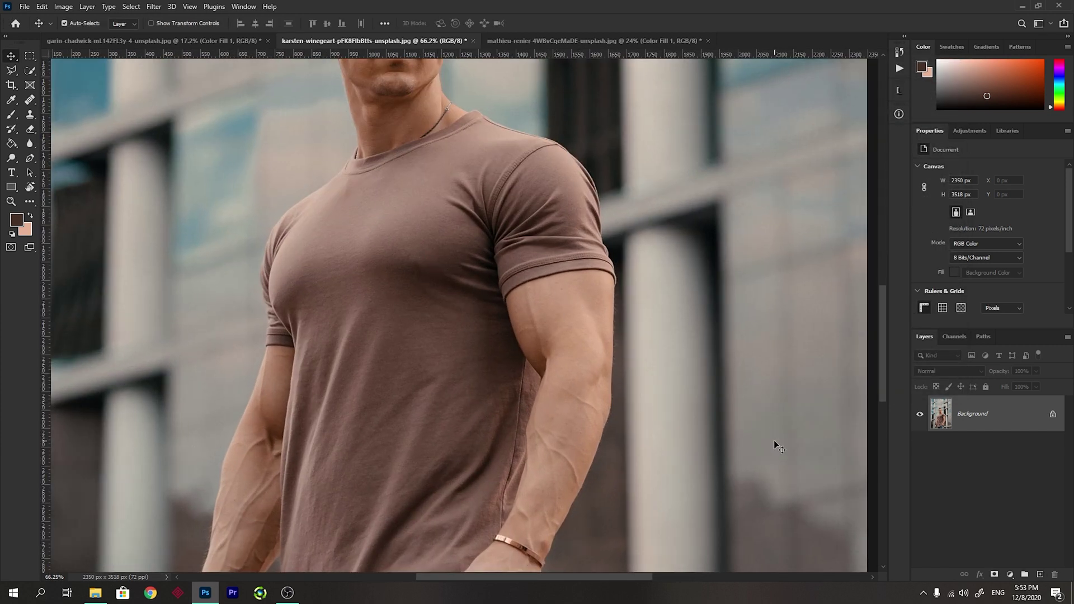
{"action": "scroll", "coordinate": [775, 441], "scroll_direction": "down", "scroll_amount": 3}
{"action": "scroll", "coordinate": [783, 451], "scroll_direction": "down", "scroll_amount": 2}
{"action": "scroll", "coordinate": [630, 410], "scroll_direction": "up", "scroll_amount": 1}
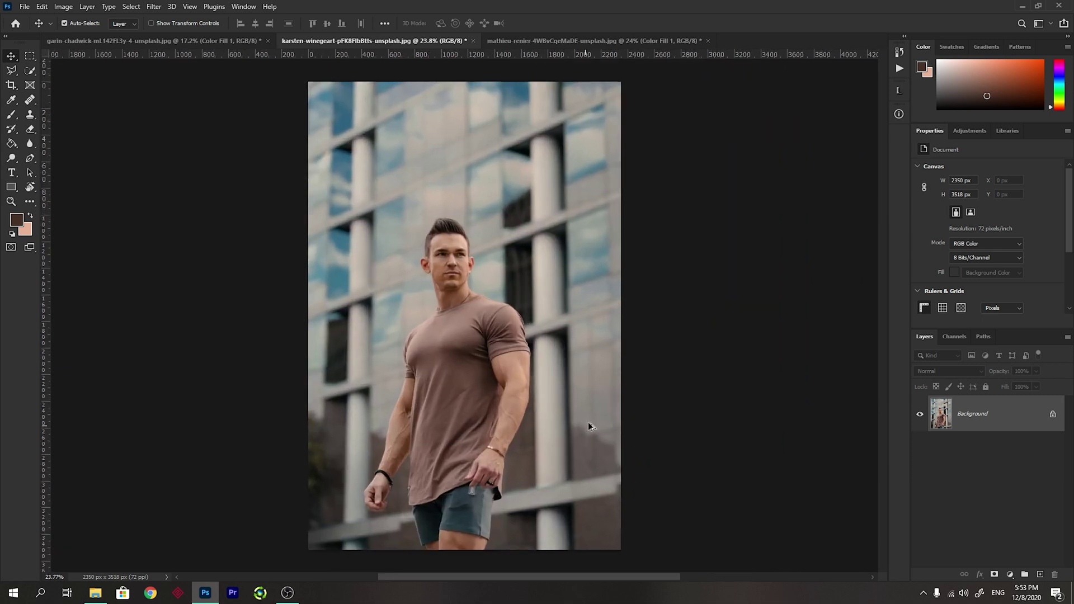
{"action": "scroll", "coordinate": [610, 403], "scroll_direction": "down", "scroll_amount": 1}
{"action": "scroll", "coordinate": [412, 351], "scroll_direction": "up", "scroll_amount": 1}
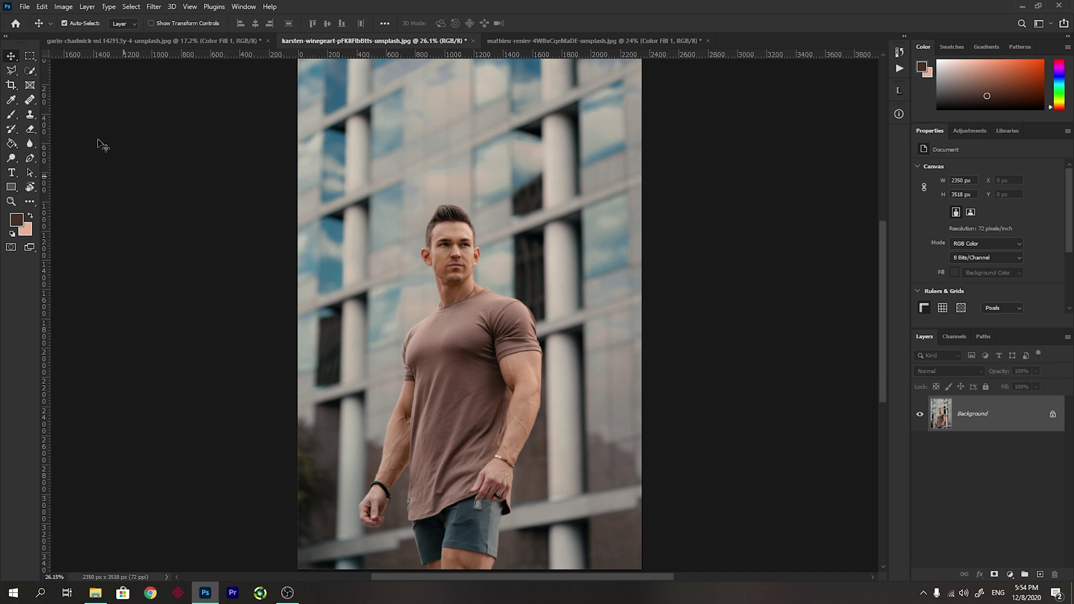
- Select the man's T-shirt with the Quick Selection tool, adjusting the brush size to cover sleeves, body and hem
{"action": "mouse_move", "coordinate": [28, 67]}
{"action": "left_mouse_down"}
{"action": "mouse_move", "coordinate": [74, 91]}
{"action": "mouse_move", "coordinate": [78, 82]}
{"action": "left_mouse_up"}
{"action": "scroll", "coordinate": [503, 337], "scroll_direction": "up", "scroll_amount": 5}
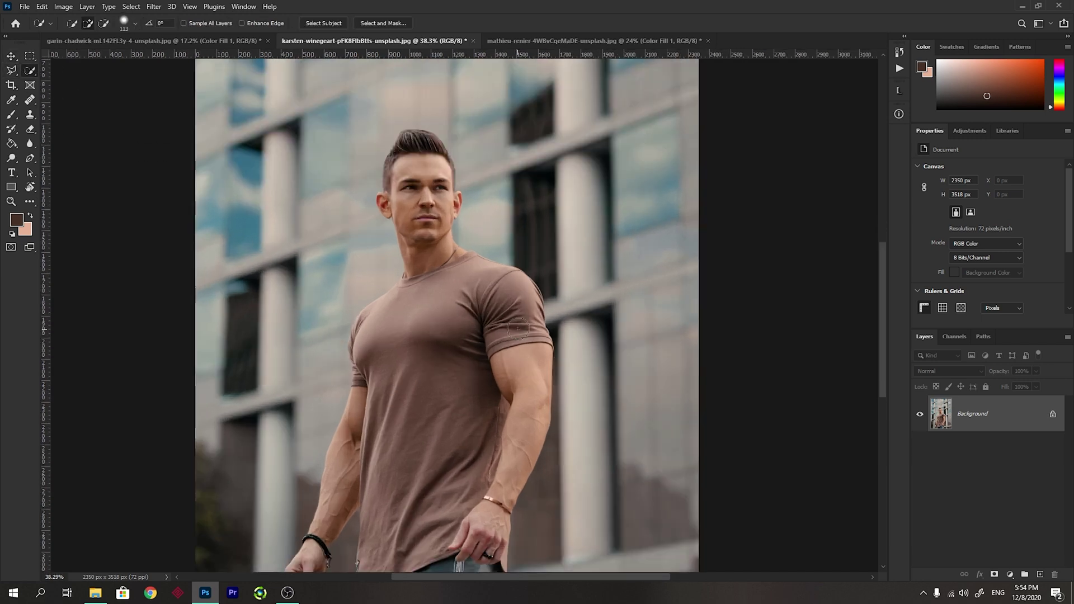
{"action": "right_click", "coordinate": [509, 297], "text": "alt"}
{"action": "scroll", "coordinate": [510, 296], "scroll_direction": "up", "scroll_amount": 1}
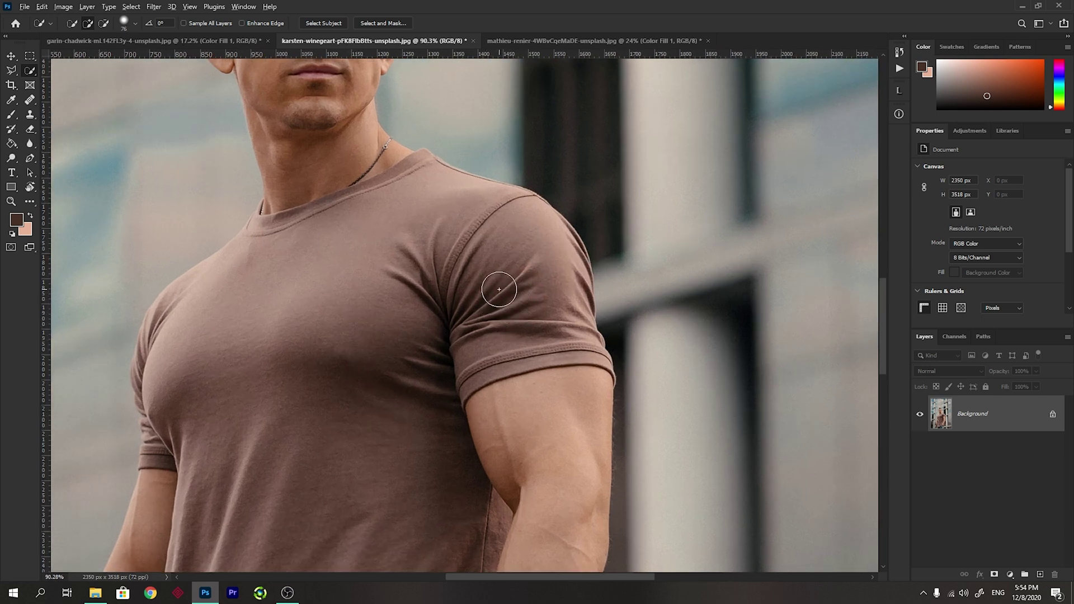
{"action": "right_click", "coordinate": [499, 289], "text": "alt"}
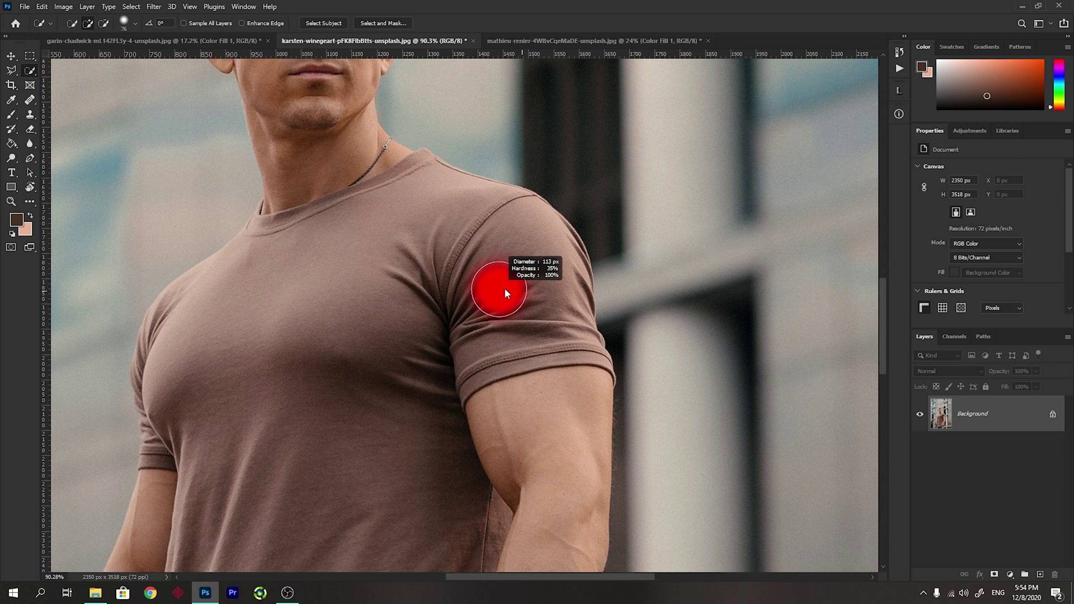
{"action": "mouse_move", "coordinate": [517, 287]}
{"action": "left_mouse_down"}
{"action": "mouse_move", "coordinate": [482, 259]}
{"action": "mouse_move", "coordinate": [476, 266]}
{"action": "mouse_move", "coordinate": [576, 340]}
{"action": "mouse_move", "coordinate": [417, 285]}
{"action": "mouse_move", "coordinate": [389, 307]}
{"action": "mouse_move", "coordinate": [396, 334]}
{"action": "mouse_move", "coordinate": [344, 323]}
{"action": "mouse_move", "coordinate": [351, 285]}
{"action": "mouse_move", "coordinate": [395, 246]}
{"action": "mouse_move", "coordinate": [437, 225]}
{"action": "mouse_move", "coordinate": [443, 248]}
{"action": "mouse_move", "coordinate": [394, 202]}
{"action": "mouse_move", "coordinate": [281, 285]}
{"action": "mouse_move", "coordinate": [402, 129]}
{"action": "mouse_move", "coordinate": [379, 162]}
{"action": "mouse_move", "coordinate": [392, 165]}
{"action": "mouse_move", "coordinate": [382, 181]}
{"action": "mouse_move", "coordinate": [256, 240]}
{"action": "mouse_move", "coordinate": [247, 261]}
{"action": "mouse_move", "coordinate": [254, 233]}
{"action": "mouse_move", "coordinate": [194, 291]}
{"action": "mouse_move", "coordinate": [162, 345]}
{"action": "mouse_move", "coordinate": [160, 372]}
{"action": "mouse_move", "coordinate": [158, 325]}
{"action": "mouse_move", "coordinate": [147, 383]}
{"action": "left_mouse_up"}
{"action": "left_click_drag", "start_coordinate": [211, 394], "coordinate": [264, 209]}
{"action": "mouse_move", "coordinate": [184, 224]}
{"action": "left_mouse_down"}
{"action": "mouse_move", "coordinate": [177, 267]}
{"action": "mouse_move", "coordinate": [274, 233]}
{"action": "mouse_move", "coordinate": [258, 205]}
{"action": "mouse_move", "coordinate": [356, 224]}
{"action": "mouse_move", "coordinate": [440, 208]}
{"action": "mouse_move", "coordinate": [450, 314]}
{"action": "mouse_move", "coordinate": [465, 260]}
{"action": "mouse_move", "coordinate": [465, 105]}
{"action": "left_mouse_up"}
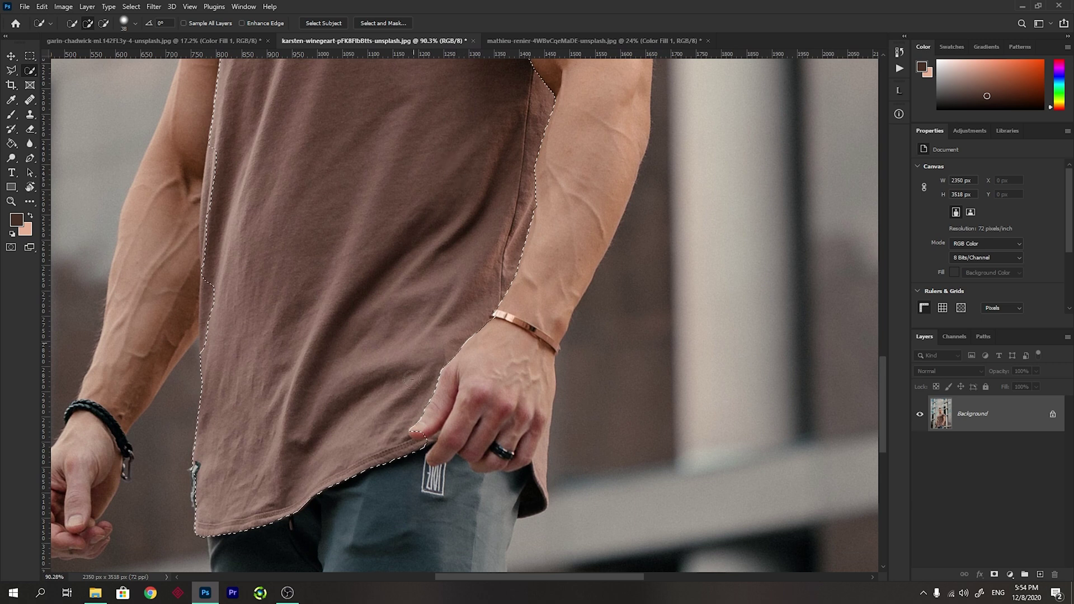
- Add the shirt's back flap beside the hand to the selection and subtract the dark gap and the thumb
{"action": "scroll", "coordinate": [459, 431], "scroll_direction": "up", "scroll_amount": 5}
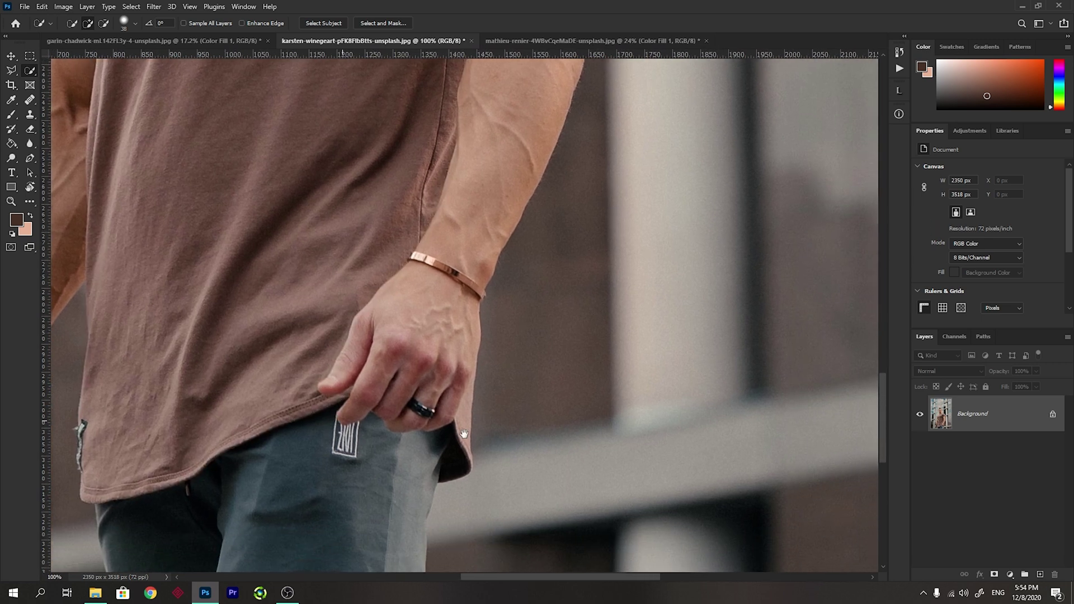
{"action": "left_click_drag", "start_coordinate": [445, 358], "coordinate": [423, 446]}
{"action": "left_click_drag", "start_coordinate": [417, 497], "coordinate": [391, 429], "text": "alt"}
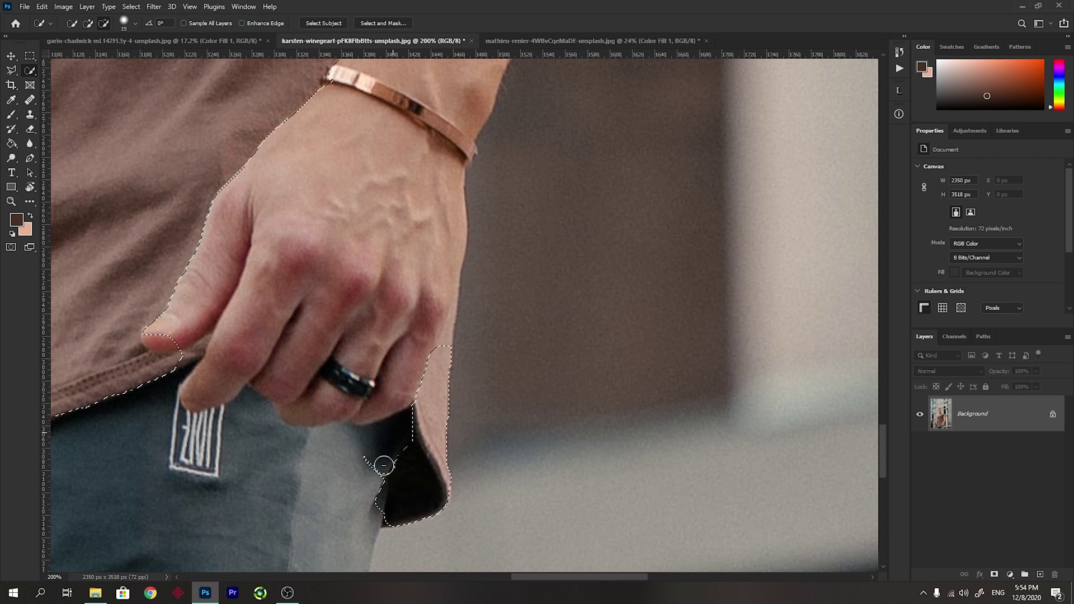
{"action": "left_click_drag", "start_coordinate": [446, 336], "coordinate": [444, 335]}
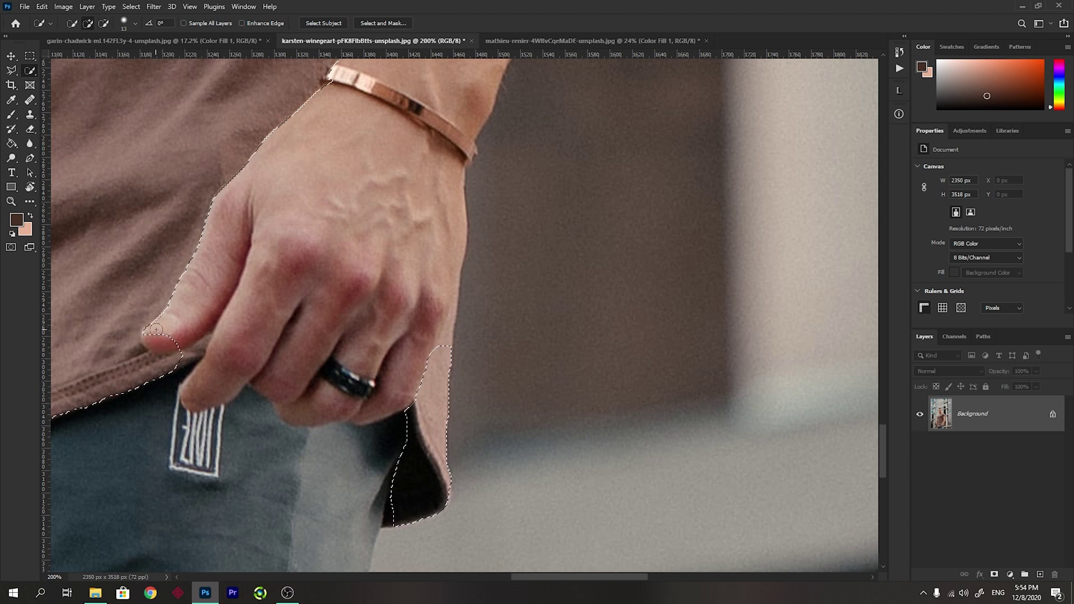
{"action": "key", "text": "alt"}
{"action": "left_click", "coordinate": [180, 335], "text": "alt"}
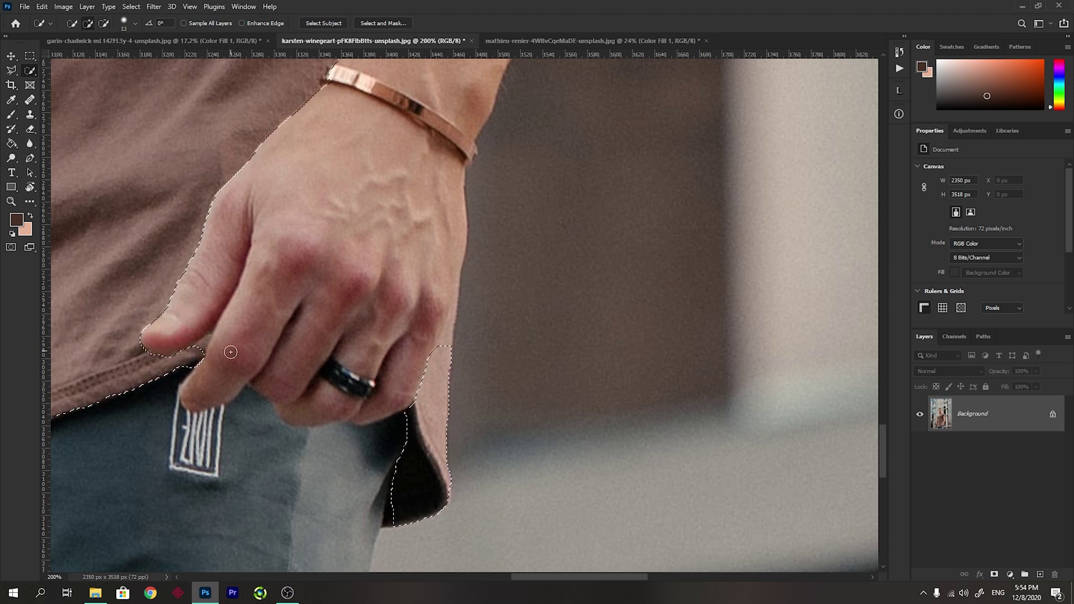
- Refine the shirt selection at the neckline by subtracting the skin and necklace and adding the missed collar edge
{"action": "scroll", "coordinate": [462, 367], "scroll_direction": "down", "scroll_amount": 10}
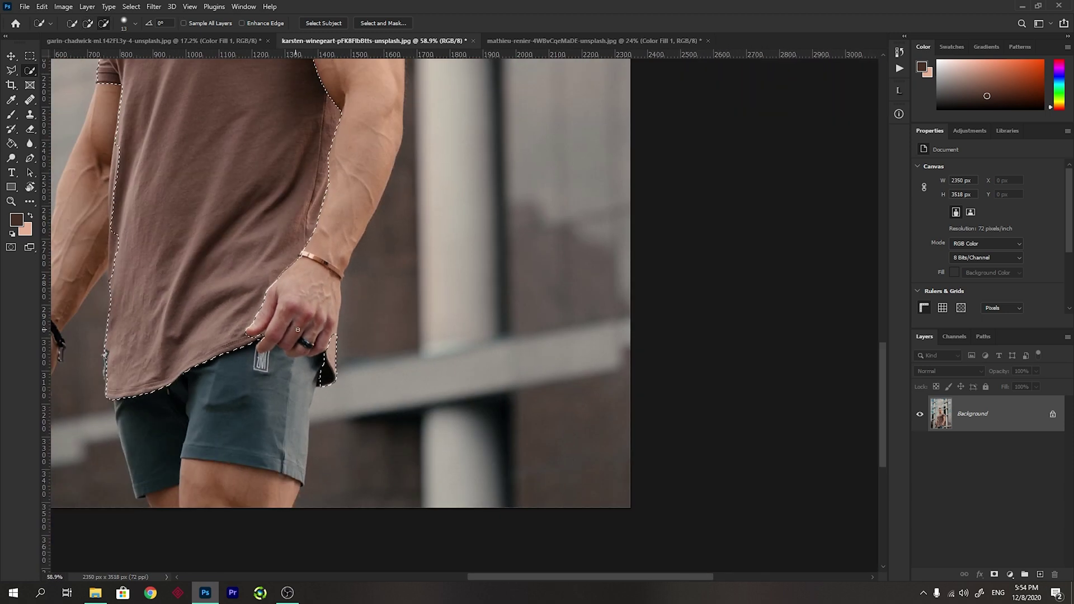
{"action": "scroll", "coordinate": [241, 229], "scroll_direction": "up", "scroll_amount": 3}
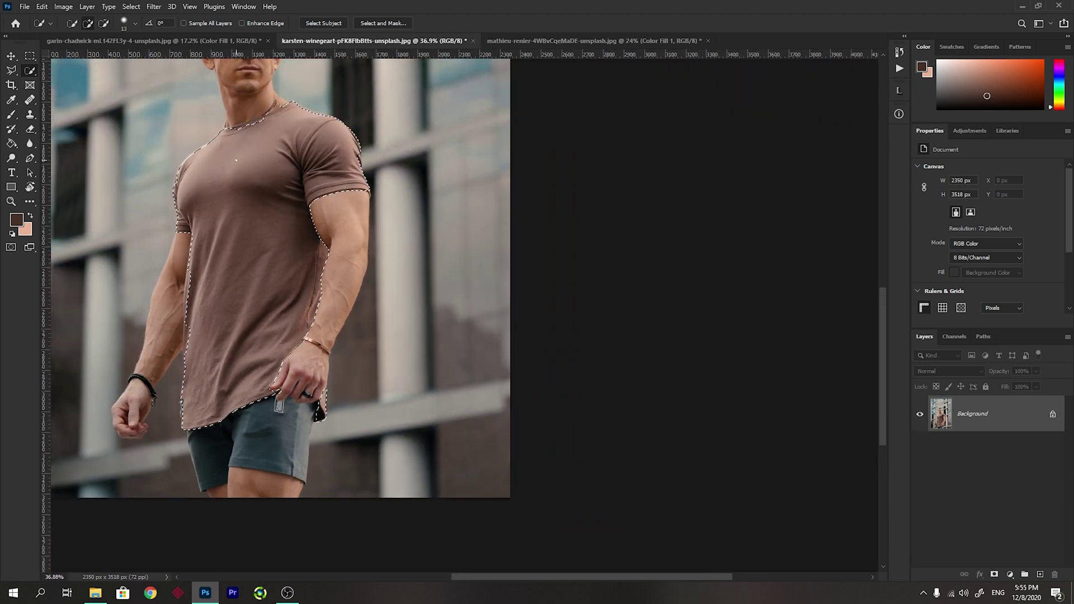
{"action": "scroll", "coordinate": [241, 229], "scroll_direction": "up", "scroll_amount": 2}
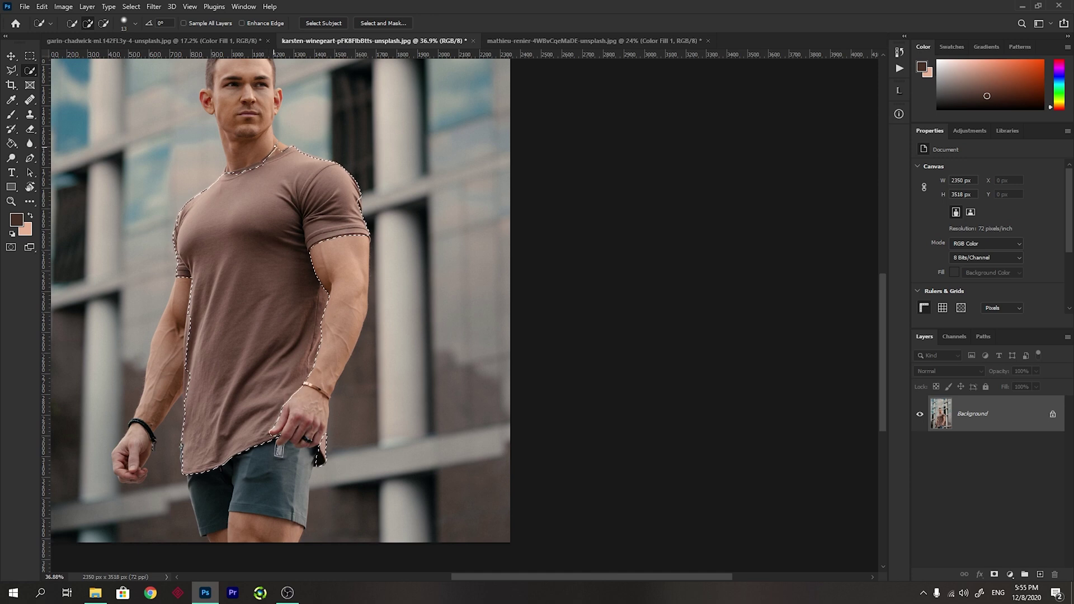
{"action": "scroll", "coordinate": [292, 142], "scroll_direction": "up", "scroll_amount": 2}
{"action": "scroll", "coordinate": [292, 142], "scroll_direction": "up", "scroll_amount": 8}
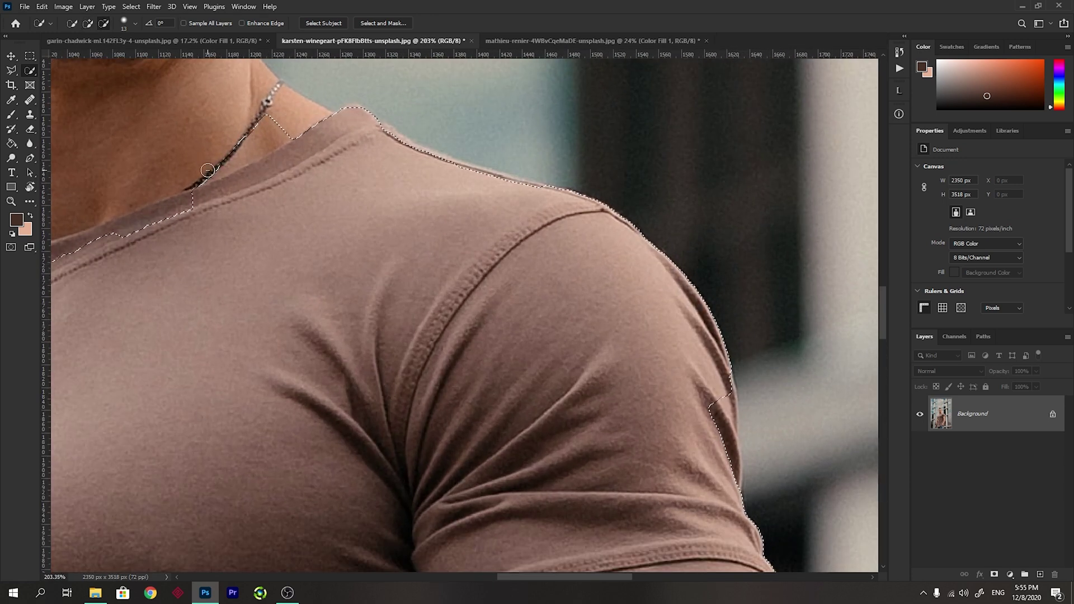
{"action": "mouse_move", "coordinate": [218, 167]}
{"action": "left_mouse_down"}
{"action": "mouse_move", "coordinate": [249, 145]}
{"action": "mouse_move", "coordinate": [216, 150]}
{"action": "left_mouse_up"}
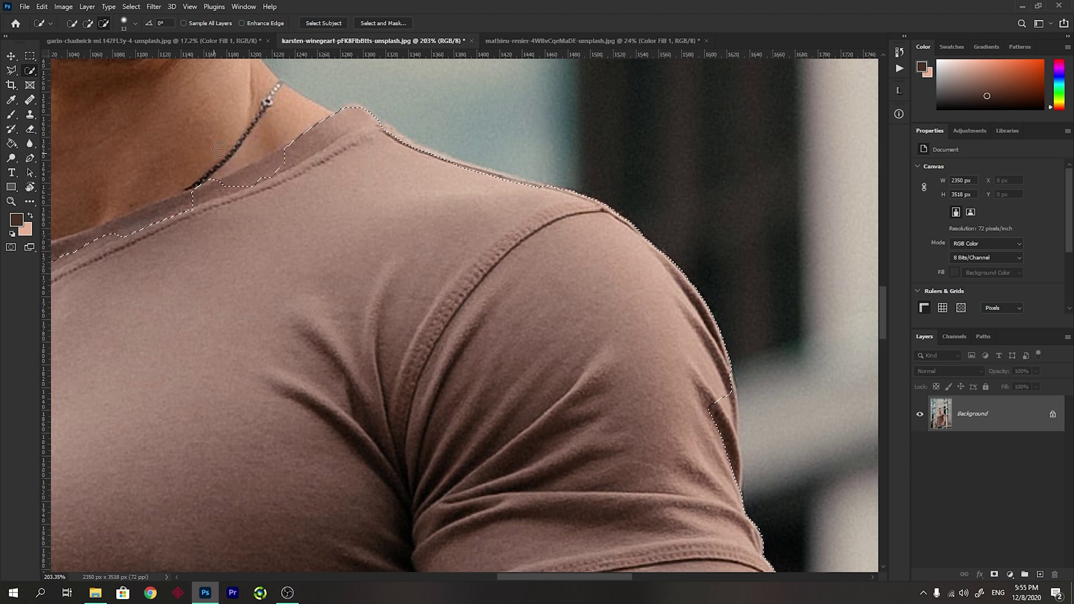
{"action": "mouse_move", "coordinate": [123, 230]}
{"action": "left_mouse_down"}
{"action": "mouse_move", "coordinate": [202, 205]}
{"action": "mouse_move", "coordinate": [470, 243]}
{"action": "left_mouse_up"}
{"action": "scroll", "coordinate": [273, 166], "scroll_direction": "down", "scroll_amount": 3, "text": "alt"}
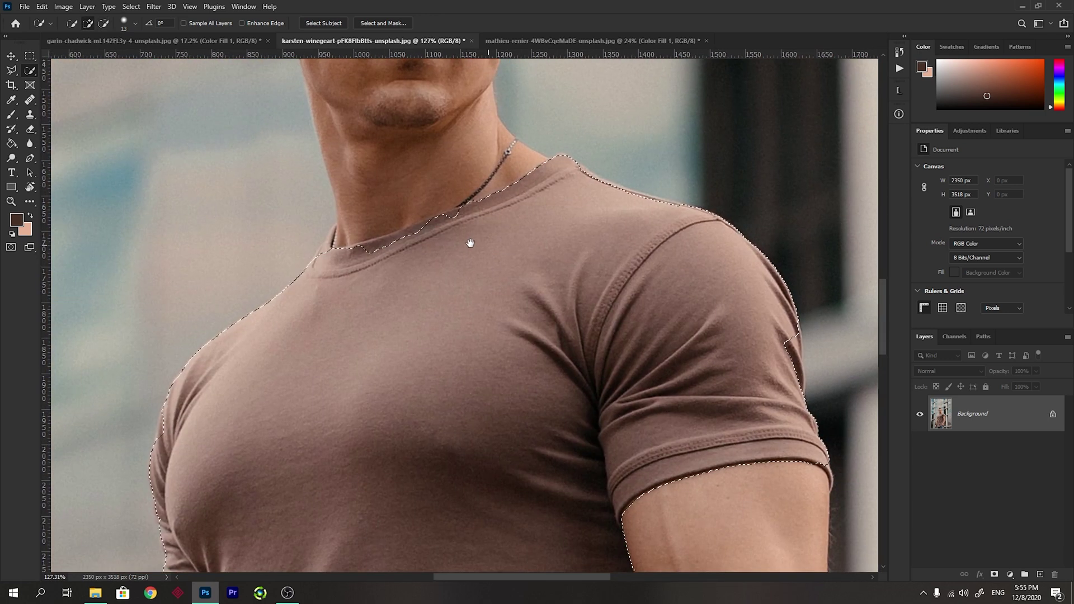
{"action": "left_click", "coordinate": [357, 261]}
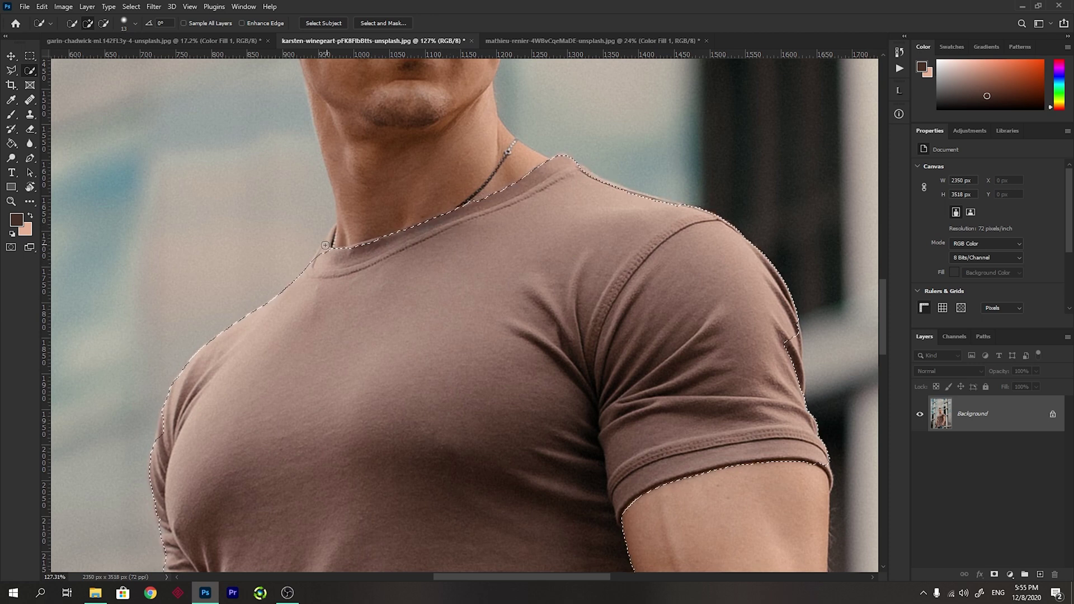
- Extend the shirt selection to include the missed outer edge of the sleeve
{"action": "scroll", "coordinate": [666, 367], "scroll_direction": "down", "scroll_amount": 4, "text": "alt"}
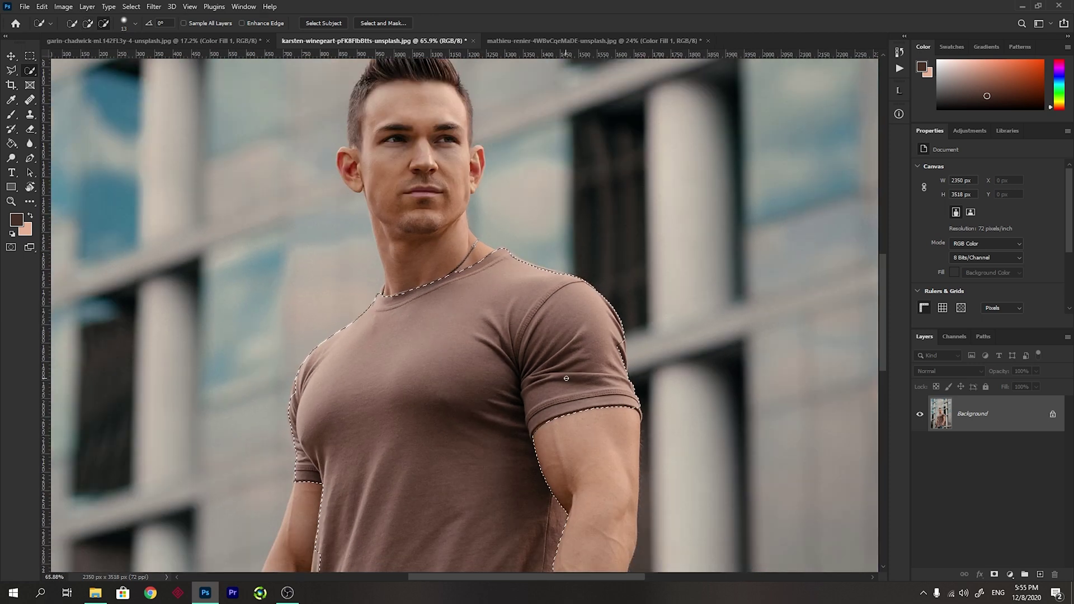
{"action": "scroll", "coordinate": [666, 368], "scroll_direction": "up", "scroll_amount": 3, "text": "alt"}
{"action": "scroll", "coordinate": [666, 368], "scroll_direction": "up", "scroll_amount": 1, "text": "alt"}
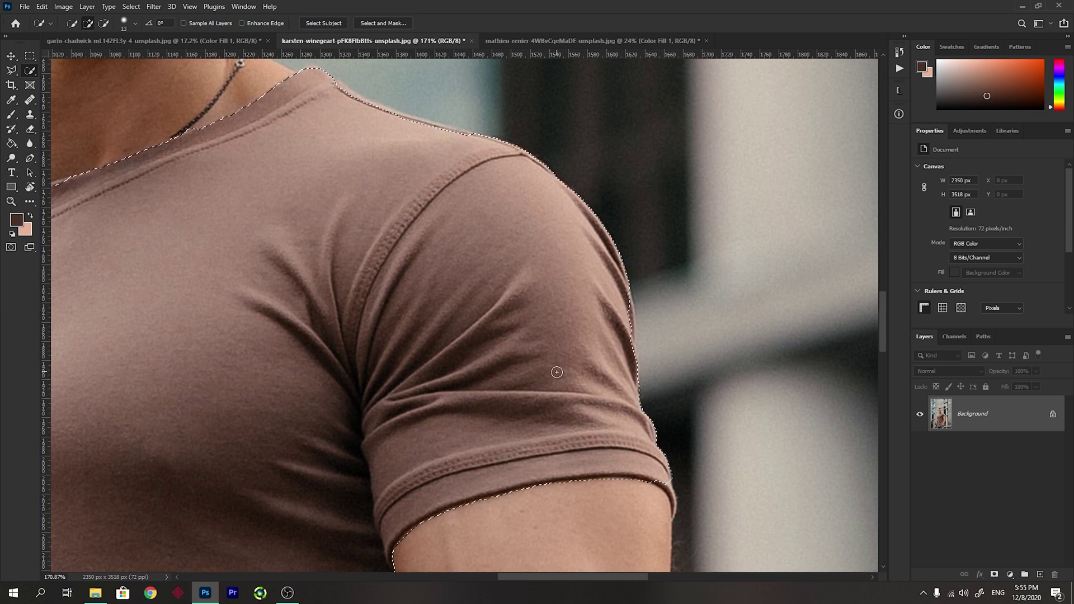
- Add a Solid Color fill layer over the shirt selection in dark green 26472f
{"action": "scroll", "coordinate": [493, 373], "scroll_direction": "down", "scroll_amount": 2, "text": "alt"}
{"action": "scroll", "coordinate": [493, 374], "scroll_direction": "down", "scroll_amount": 4, "text": "alt"}
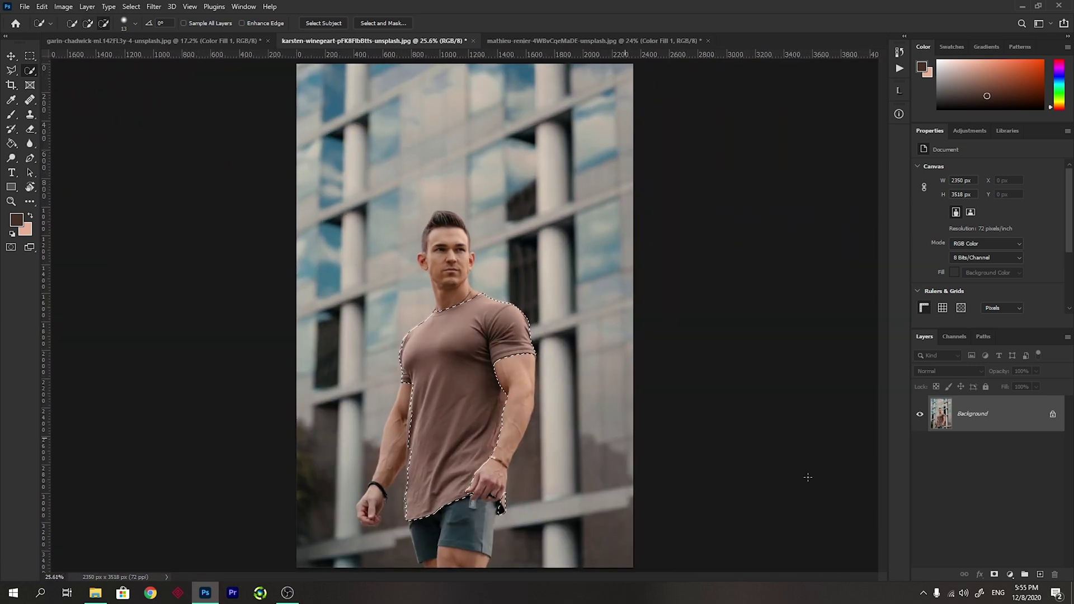
{"action": "left_click", "coordinate": [1009, 574]}
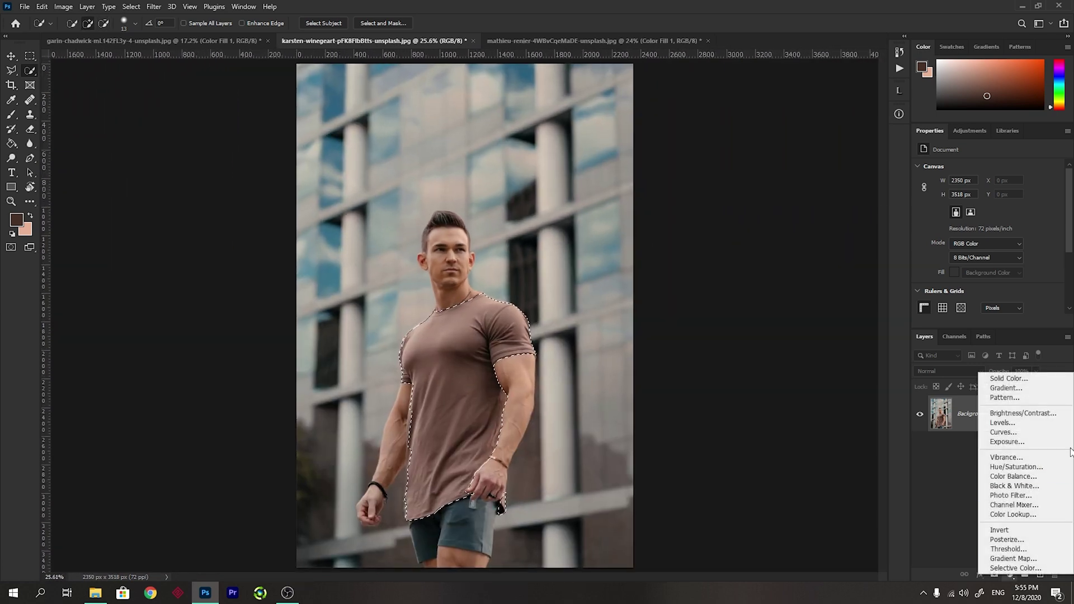
{"action": "left_click", "coordinate": [1034, 380]}
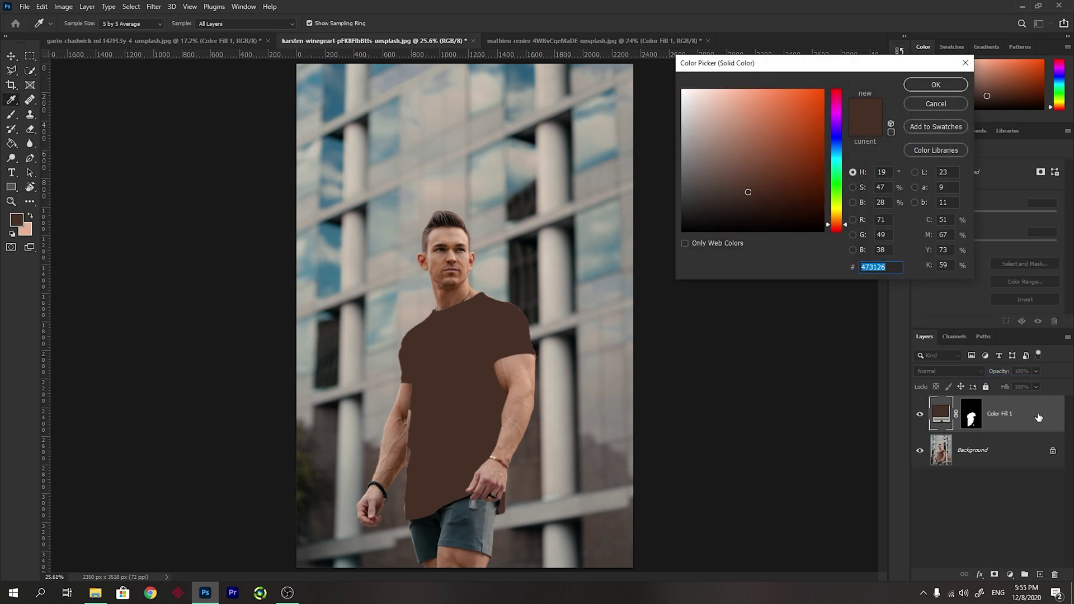
{"action": "left_click_drag", "start_coordinate": [837, 193], "coordinate": [845, 177]}
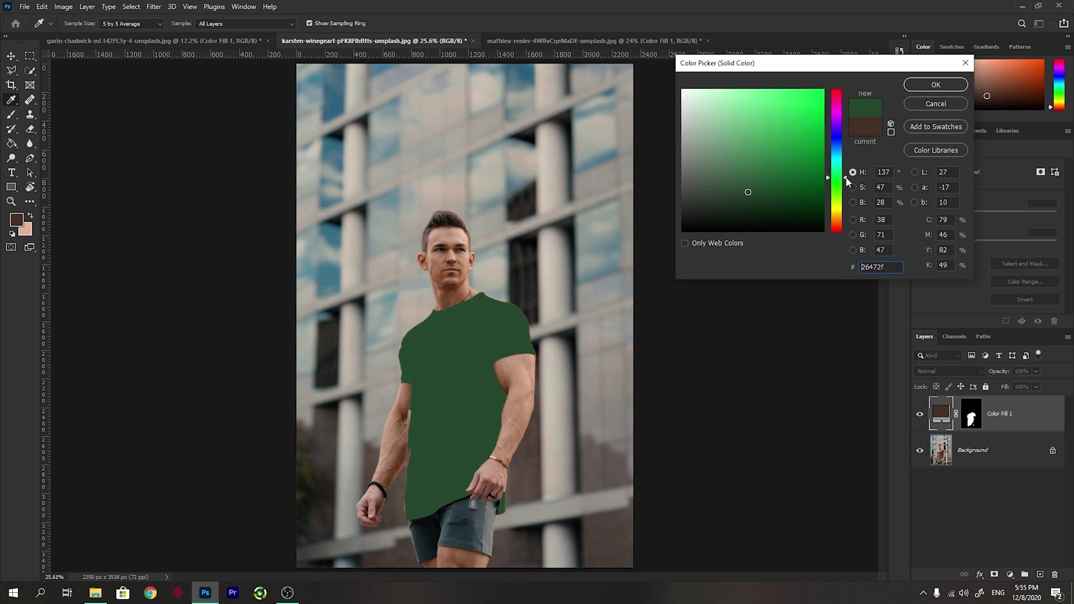
{"action": "left_click", "coordinate": [935, 84]}
- Set the shirt's fill layer to Soft Light blending and change its colour to the brighter green 0d8b31
{"action": "left_click", "coordinate": [951, 371]}
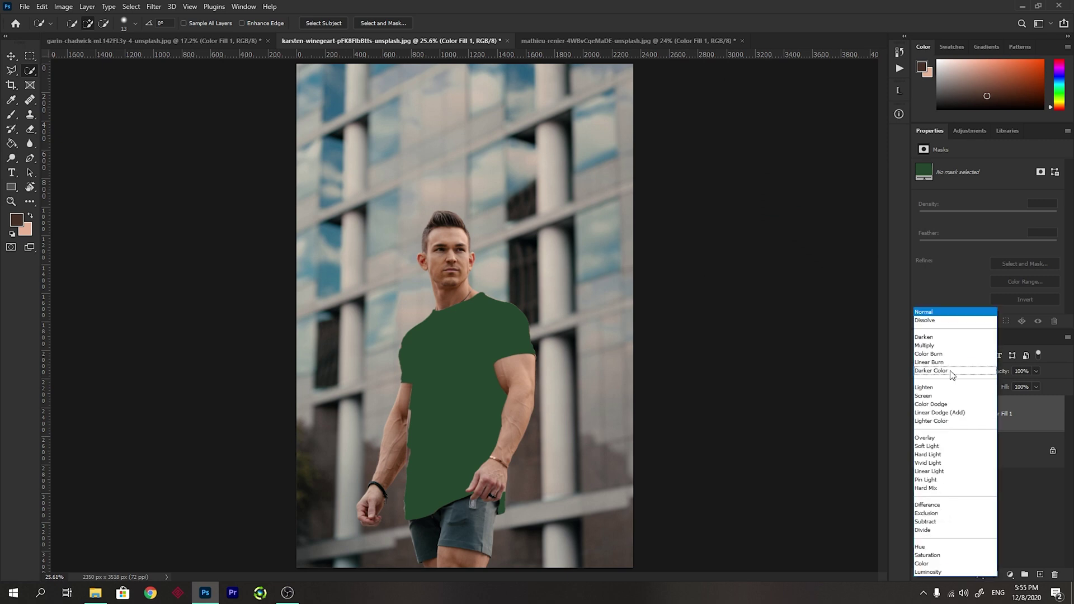
{"action": "left_click", "coordinate": [945, 449]}
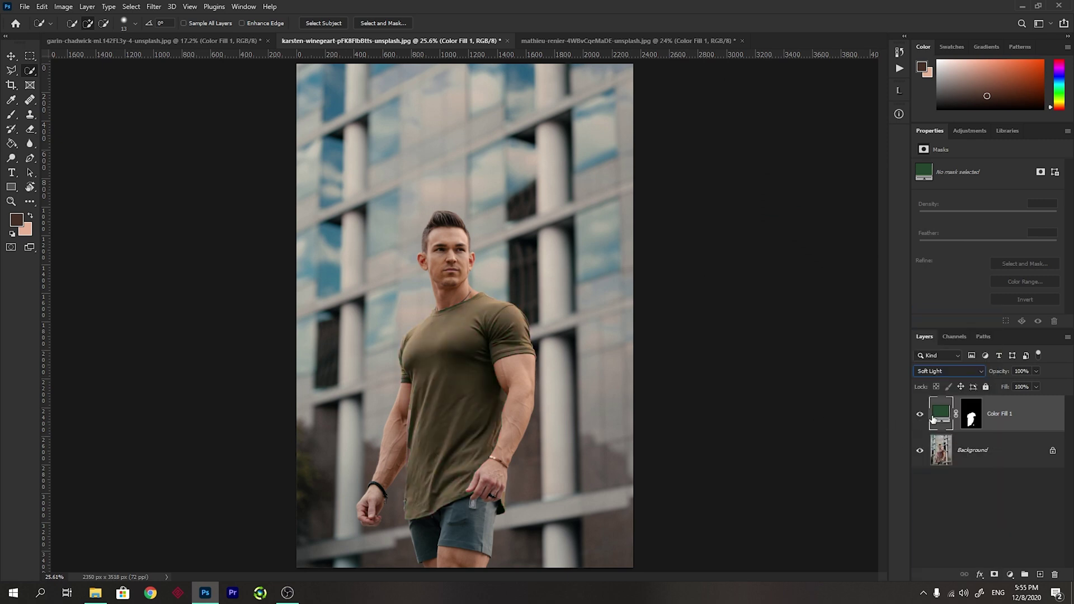
{"action": "double_click", "coordinate": [932, 418]}
{"action": "mouse_move", "coordinate": [817, 196]}
{"action": "left_mouse_down"}
{"action": "mouse_move", "coordinate": [805, 165]}
{"action": "mouse_move", "coordinate": [811, 139]}
{"action": "left_mouse_up"}
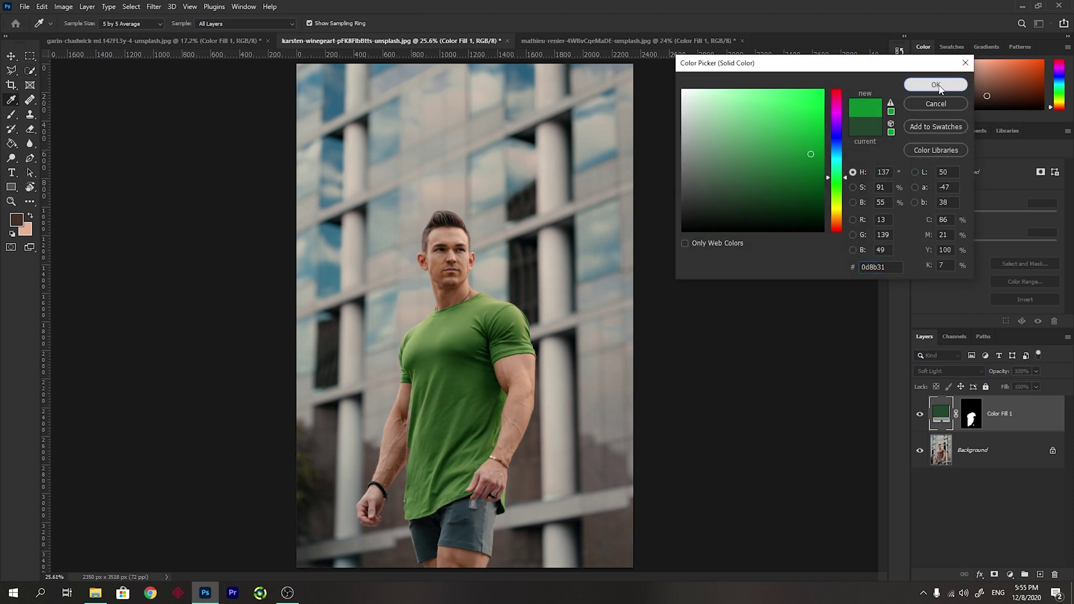
{"action": "left_click", "coordinate": [935, 84]}
- Paint the missed shoulder edge into the colour fill's mask with a small white brush and trim any overspill with black
{"action": "scroll", "coordinate": [491, 324], "scroll_direction": "up", "scroll_amount": 3}
{"action": "scroll", "coordinate": [425, 304], "scroll_direction": "up", "scroll_amount": 3}
{"action": "scroll", "coordinate": [585, 194], "scroll_direction": "up", "scroll_amount": 3}
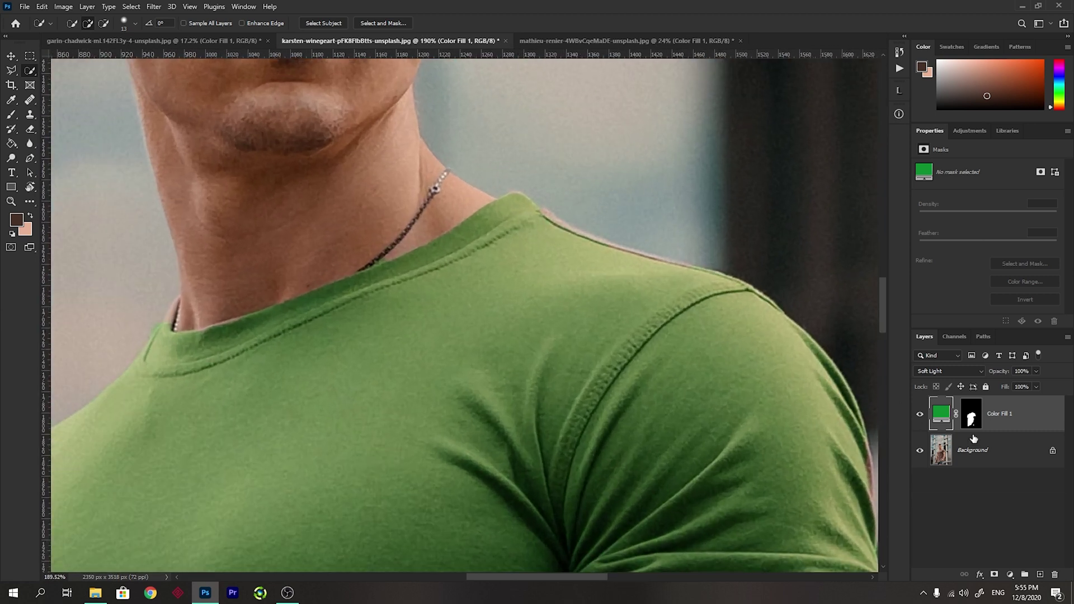
{"action": "left_click", "coordinate": [971, 420]}
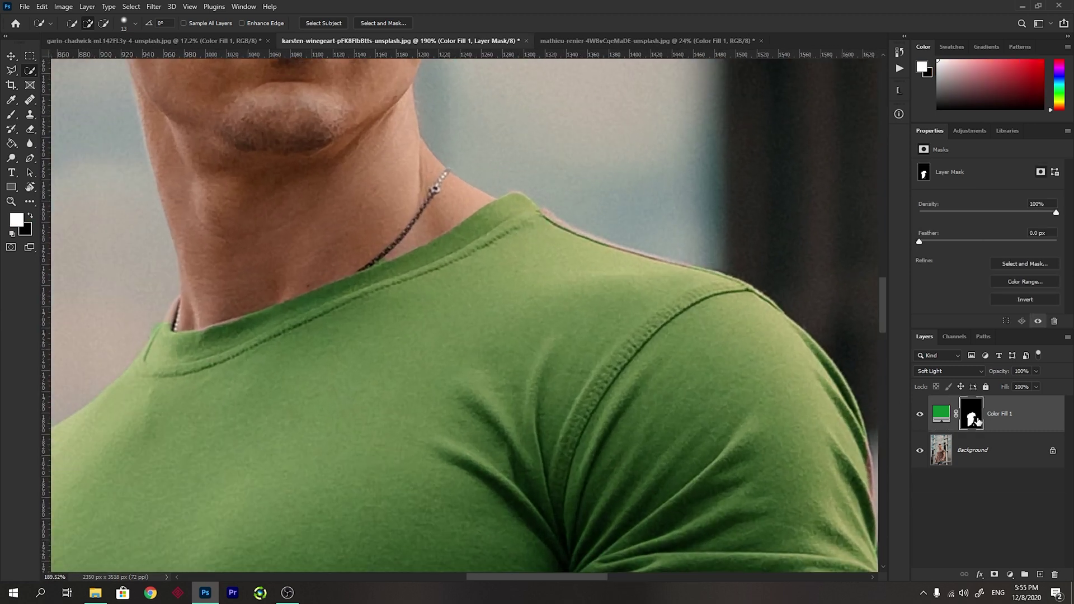
{"action": "left_click", "coordinate": [11, 116]}
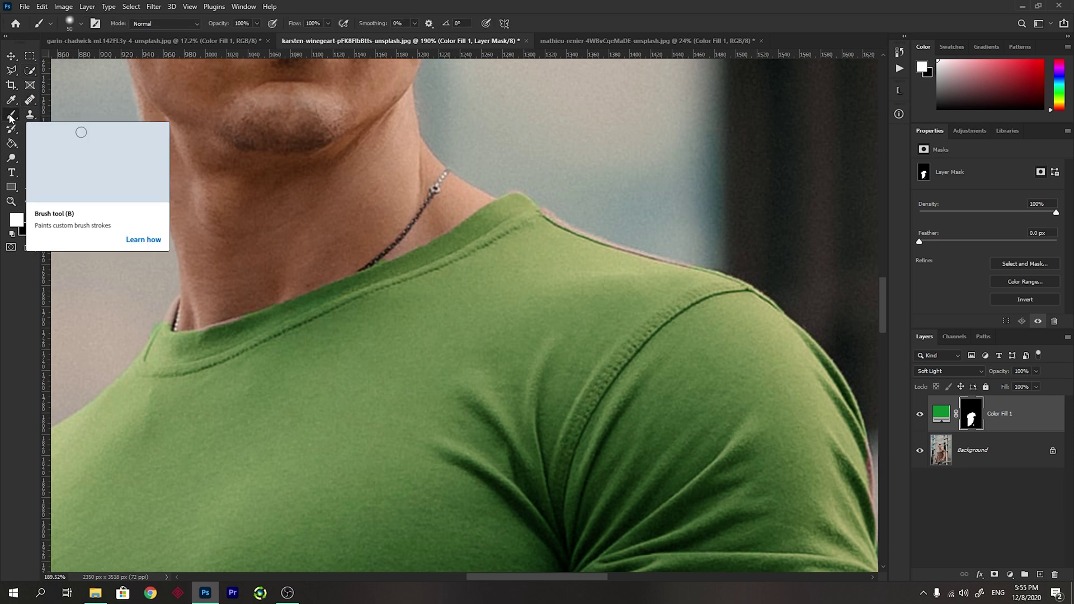
{"action": "key", "text": "bracketleft"}
{"action": "key", "text": "bracketleft"}
{"action": "key", "text": "bracketleft"}
{"action": "key", "text": "bracketleft"}
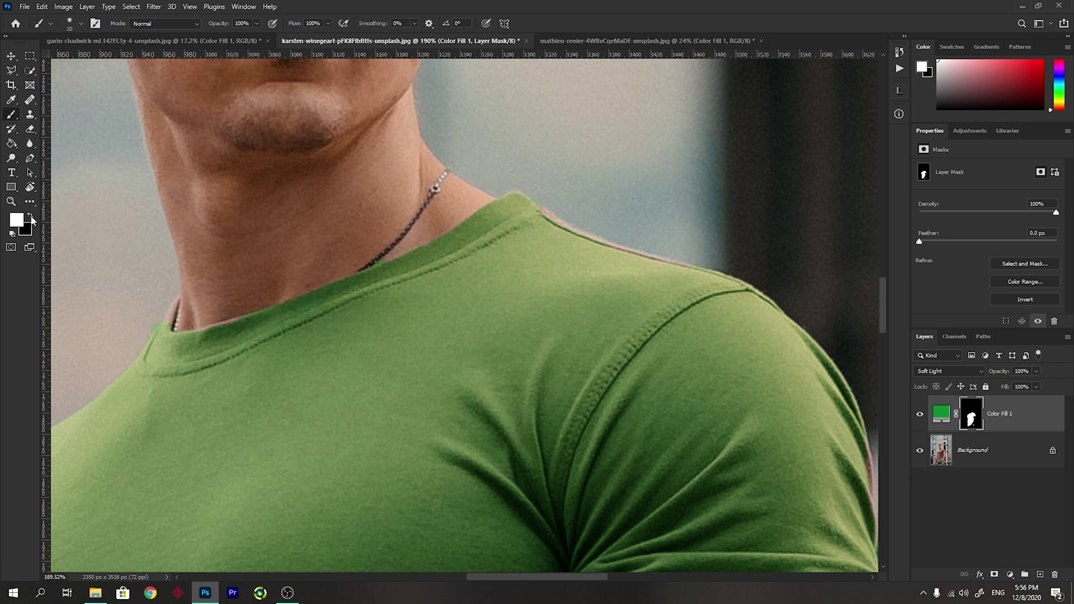
{"action": "key", "text": "bracketright"}
{"action": "key", "text": "bracketright"}
{"action": "left_click", "coordinate": [31, 217]}
{"action": "key", "text": "bracketleft"}
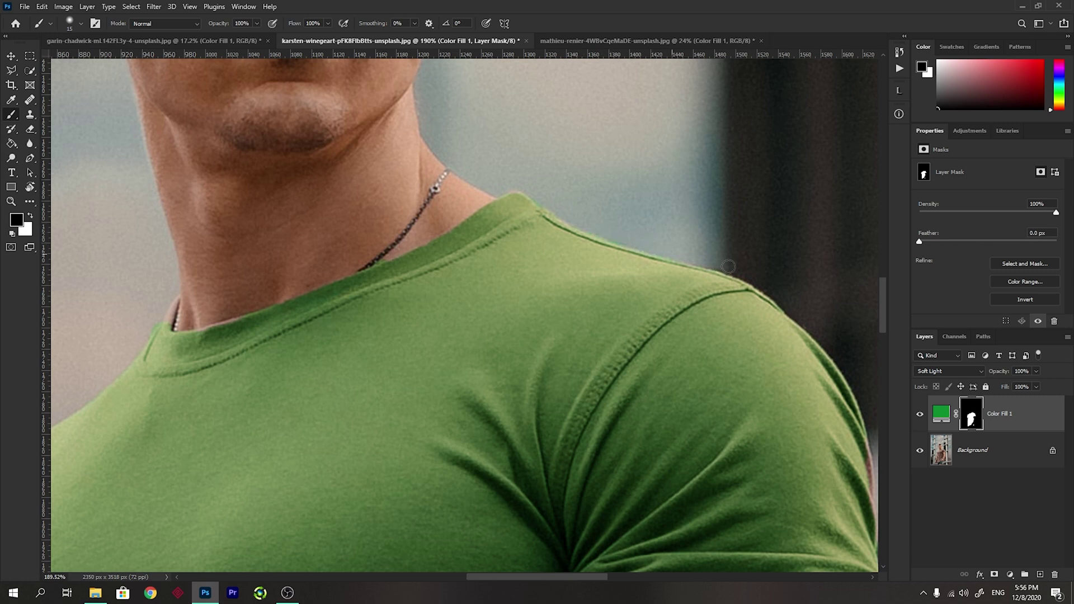
- Paint the missed outer sleeve edges into the colour fill's mask in white
{"action": "left_click_drag", "start_coordinate": [619, 210], "coordinate": [648, 304]}
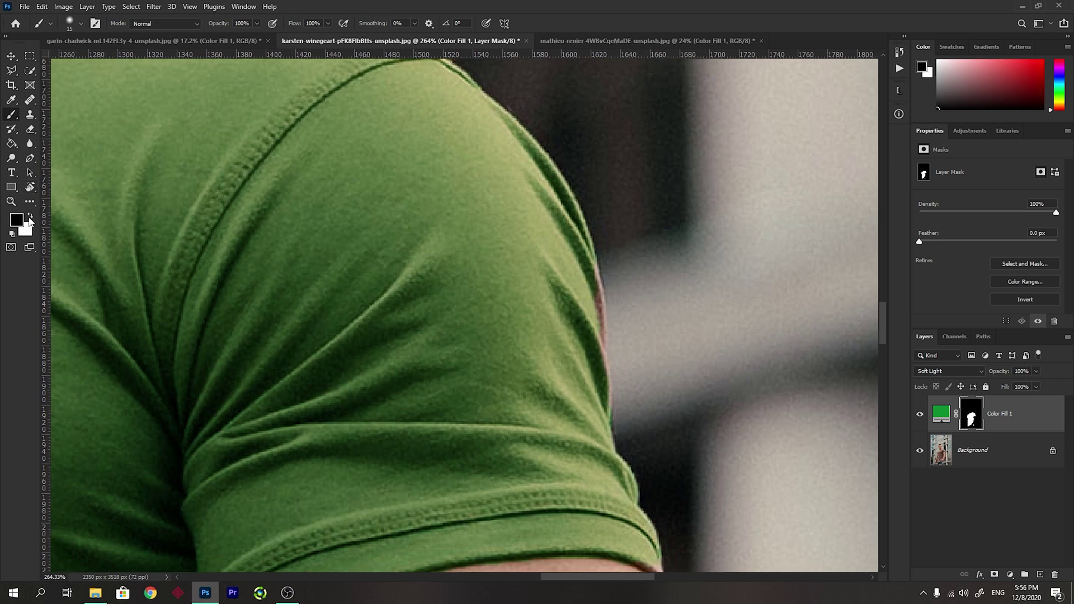
{"action": "key", "text": "x"}
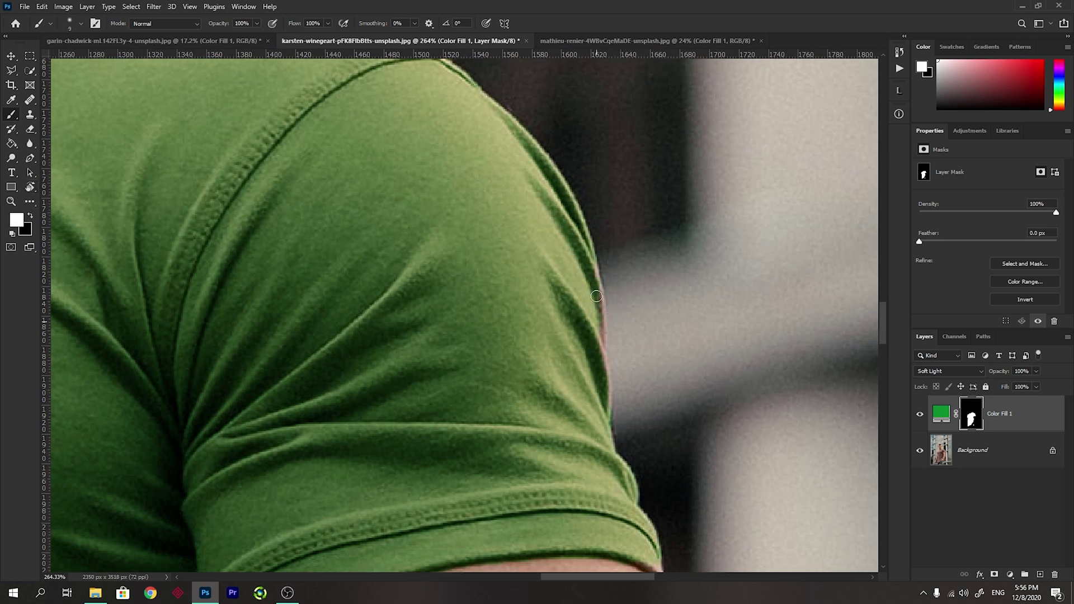
{"action": "scroll", "coordinate": [602, 355], "scroll_direction": "down", "scroll_amount": 3}
{"action": "scroll", "coordinate": [586, 404], "scroll_direction": "down", "scroll_amount": 4}
{"action": "scroll", "coordinate": [326, 217], "scroll_direction": "up", "scroll_amount": 8}
{"action": "mouse_move", "coordinate": [326, 217]}
{"action": "left_mouse_down"}
{"action": "mouse_move", "coordinate": [308, 281]}
{"action": "mouse_move", "coordinate": [320, 222]}
{"action": "left_mouse_up"}
{"action": "scroll", "coordinate": [445, 330], "scroll_direction": "down", "scroll_amount": 3}
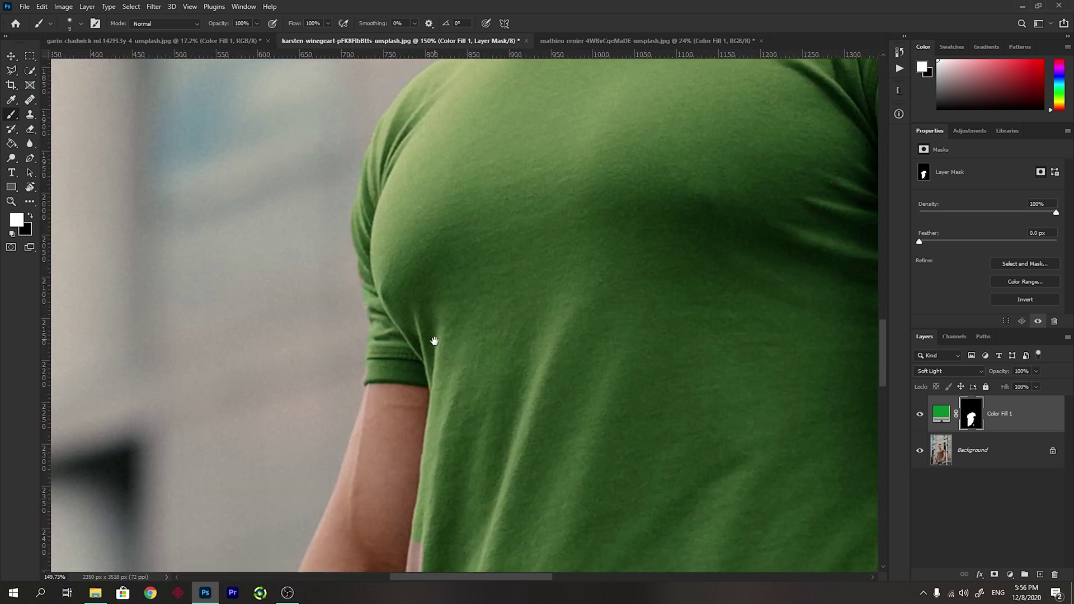
- Touch up the mask along the shirt's side beside the arm and down to the hem, switching between white and black
{"action": "scroll", "coordinate": [470, 228], "scroll_direction": "up", "scroll_amount": 2}
{"action": "scroll", "coordinate": [447, 224], "scroll_direction": "down", "scroll_amount": 3}
{"action": "scroll", "coordinate": [441, 107], "scroll_direction": "up", "scroll_amount": 3}
{"action": "left_click_drag", "start_coordinate": [441, 107], "coordinate": [422, 238]}
{"action": "key", "text": "x"}
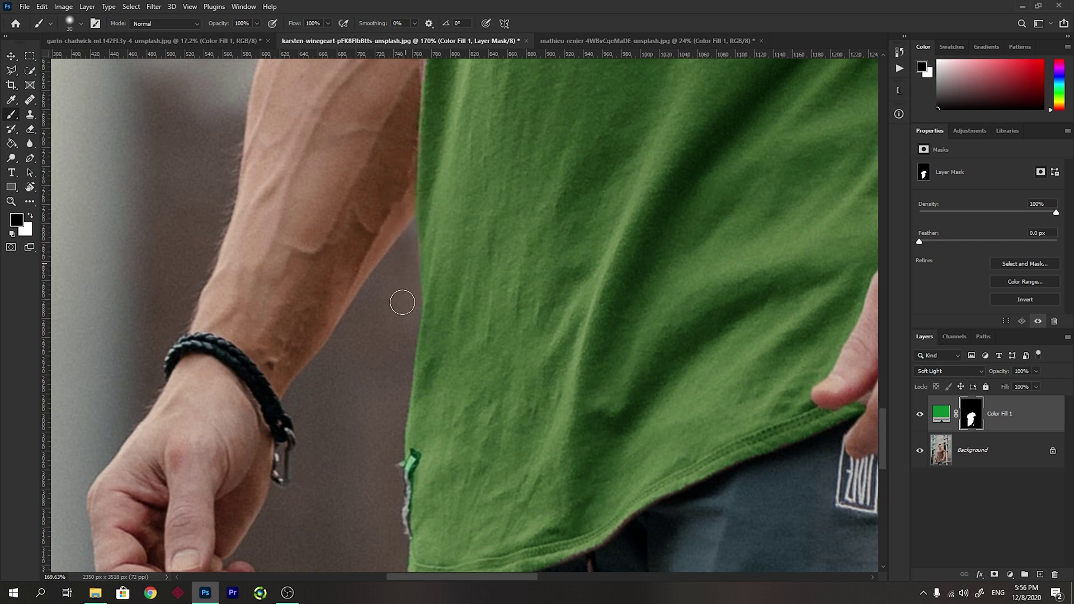
{"action": "scroll", "coordinate": [503, 287], "scroll_direction": "down", "scroll_amount": 3}
{"action": "scroll", "coordinate": [404, 194], "scroll_direction": "up", "scroll_amount": 4}
{"action": "key", "text": "x"}
{"action": "key", "text": "bracketleft"}
{"action": "mouse_move", "coordinate": [376, 116]}
{"action": "left_mouse_down"}
{"action": "mouse_move", "coordinate": [353, 298]}
{"action": "mouse_move", "coordinate": [351, 361]}
{"action": "left_mouse_up"}
- Paint the missed edge of the shirt's back flap beside the ringed hand into the mask with a small brush
{"action": "scroll", "coordinate": [603, 426], "scroll_direction": "down", "scroll_amount": 5}
{"action": "scroll", "coordinate": [603, 426], "scroll_direction": "up", "scroll_amount": 5}
{"action": "key", "text": "bracketleft"}
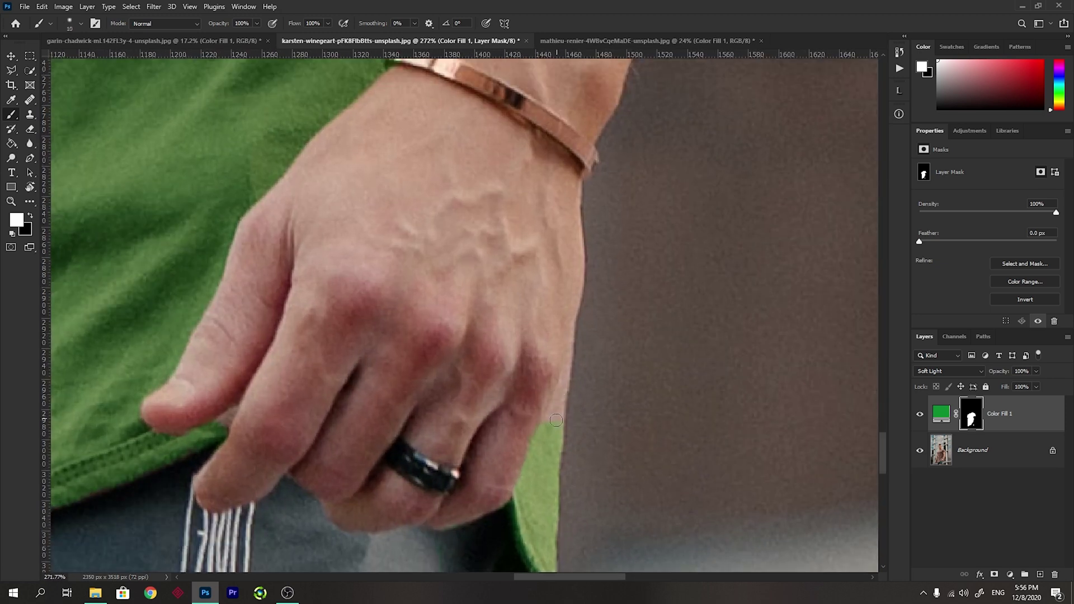
{"action": "left_click_drag", "start_coordinate": [555, 413], "coordinate": [565, 379]}
{"action": "key", "text": "x"}
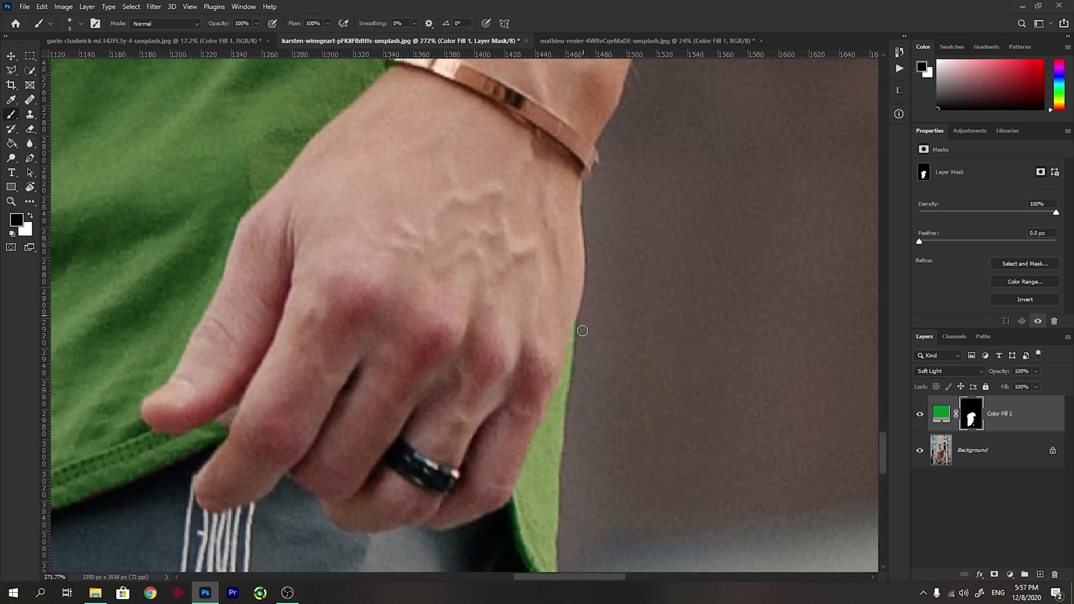
{"action": "scroll", "coordinate": [631, 354], "scroll_direction": "down", "scroll_amount": 6}
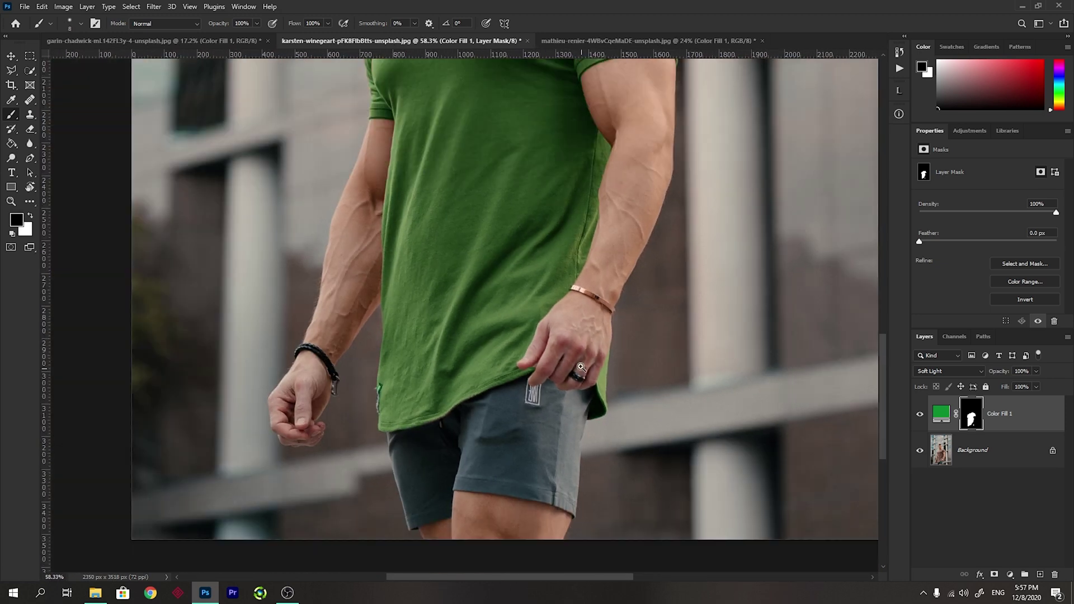
{"action": "scroll", "coordinate": [576, 319], "scroll_direction": "up", "scroll_amount": 2}
{"action": "scroll", "coordinate": [598, 240], "scroll_direction": "down", "scroll_amount": 3}
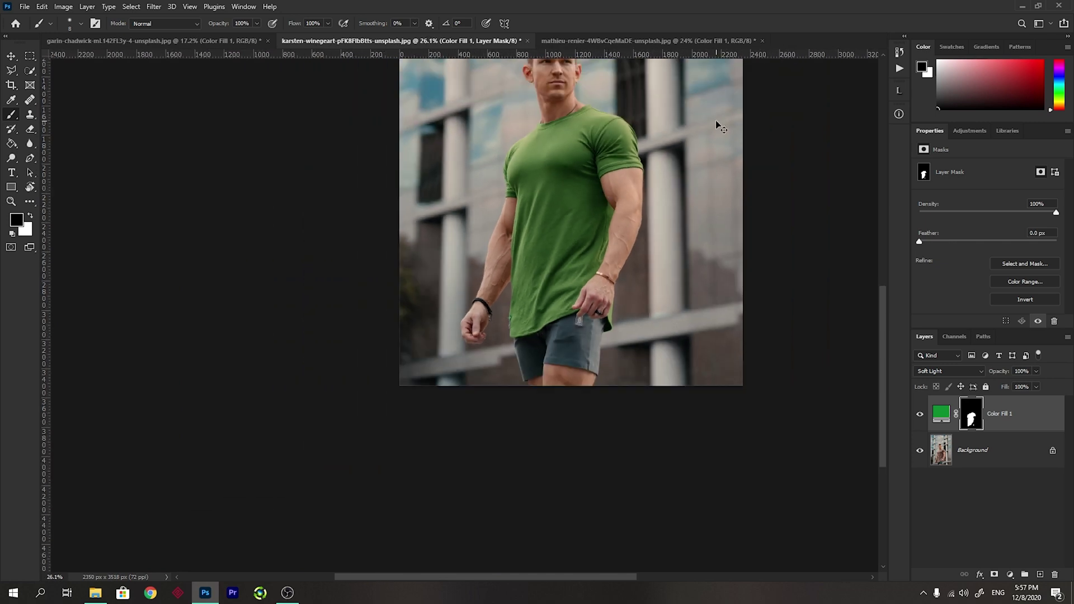
{"action": "key", "text": "ctrl+0"}
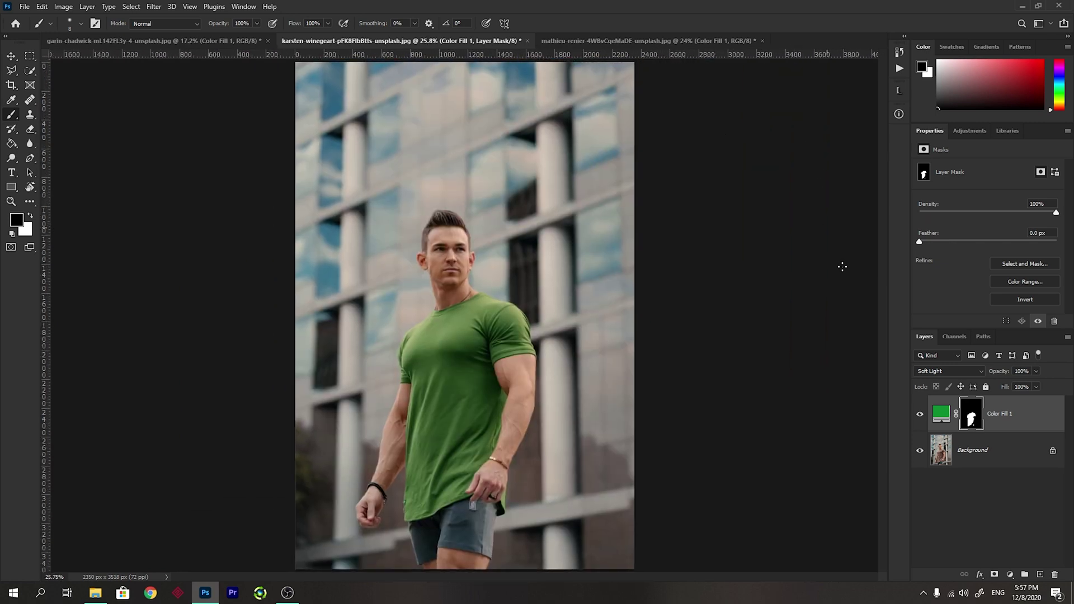
- Change the shirt's fill colour to yellow after trying magenta 8b0d8a and dark purple 680b67
{"action": "double_click", "coordinate": [949, 416]}
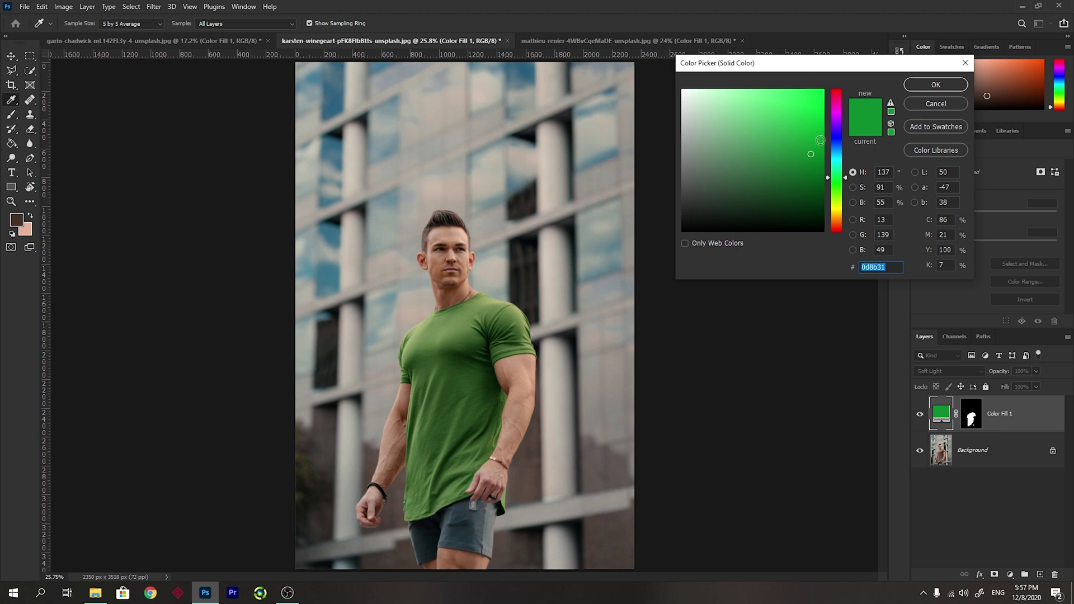
{"action": "left_click_drag", "start_coordinate": [845, 177], "coordinate": [839, 120]}
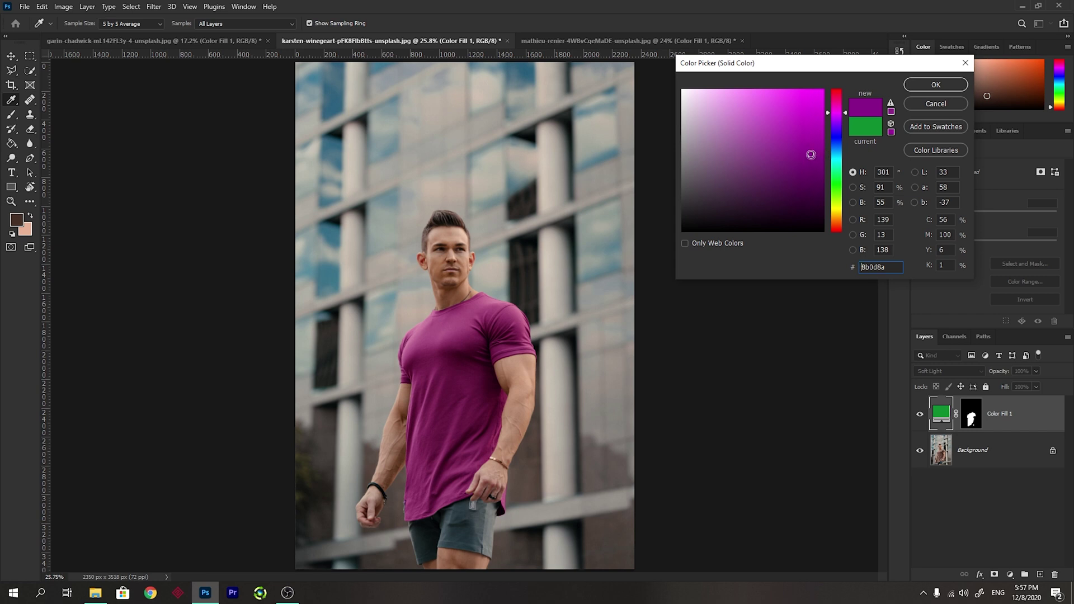
{"action": "mouse_move", "coordinate": [808, 153]}
{"action": "left_mouse_down"}
{"action": "mouse_move", "coordinate": [751, 150]}
{"action": "mouse_move", "coordinate": [807, 141]}
{"action": "mouse_move", "coordinate": [808, 113]}
{"action": "mouse_move", "coordinate": [809, 173]}
{"action": "left_mouse_up"}
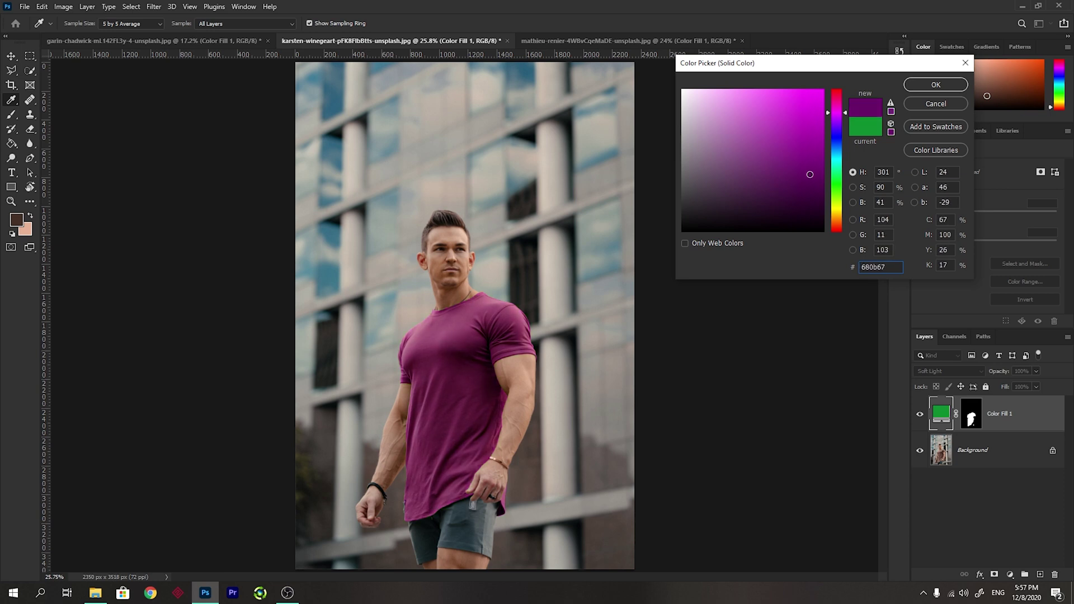
{"action": "left_click_drag", "start_coordinate": [845, 114], "coordinate": [844, 208]}
{"action": "mouse_move", "coordinate": [808, 146]}
{"action": "left_mouse_down"}
{"action": "mouse_move", "coordinate": [808, 109]}
{"action": "mouse_move", "coordinate": [799, 121]}
{"action": "left_mouse_up"}
{"action": "left_click", "coordinate": [930, 85]}
{"action": "key", "text": "b"}
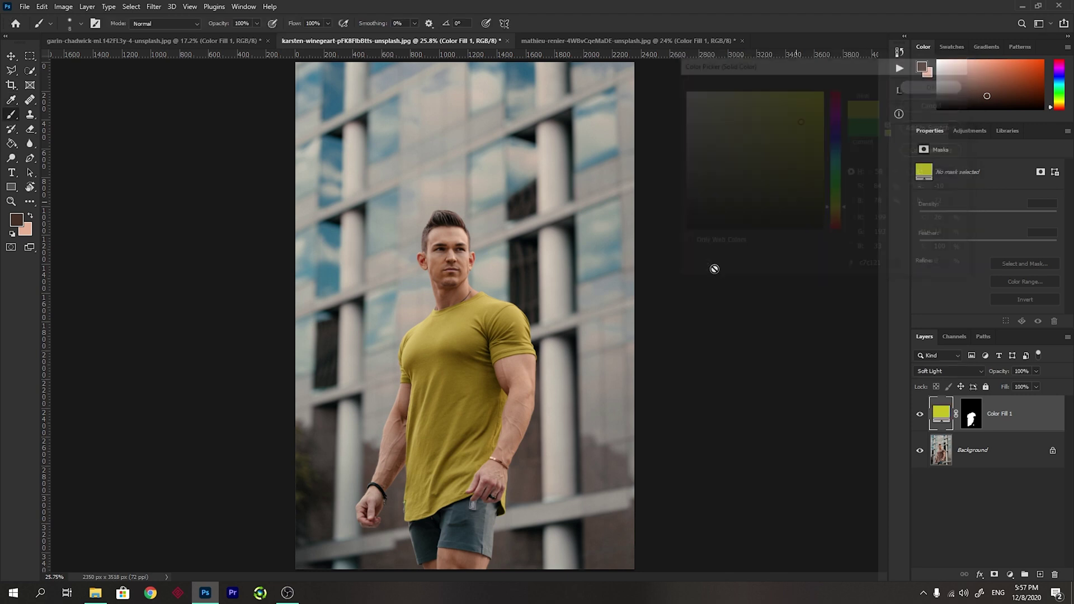
{"action": "key", "text": "ctrl+minus"}
{"action": "key", "text": "ctrl+plus"}
{"action": "scroll", "coordinate": [692, 280], "scroll_direction": "up", "scroll_amount": 1}
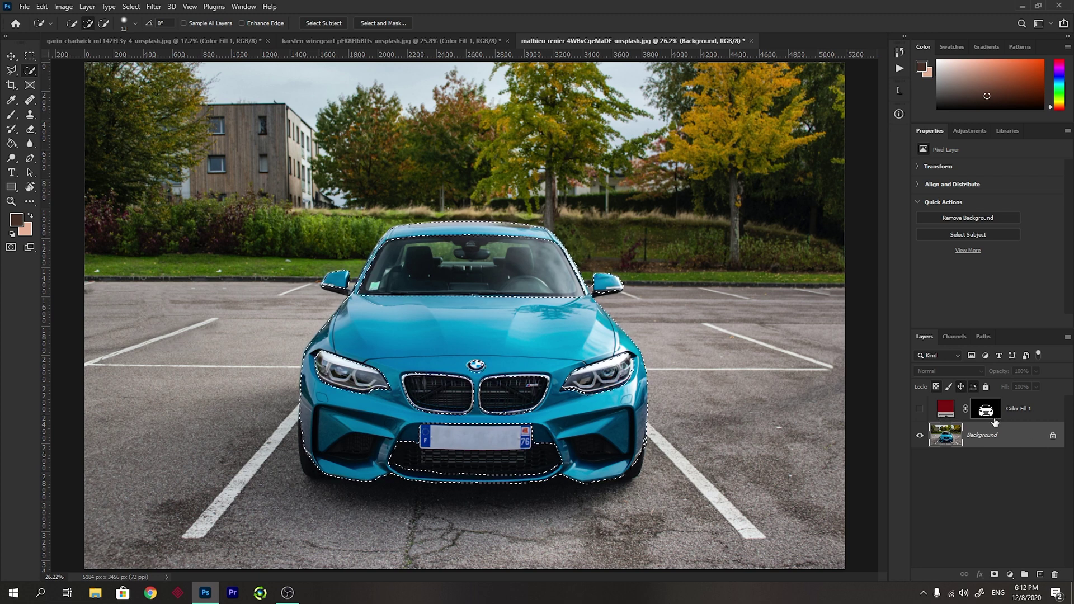
- Compare the car photo with its red colour fill shown against the shirt and bikini photos, and hide the car's fill again
{"action": "left_click", "coordinate": [920, 410]}
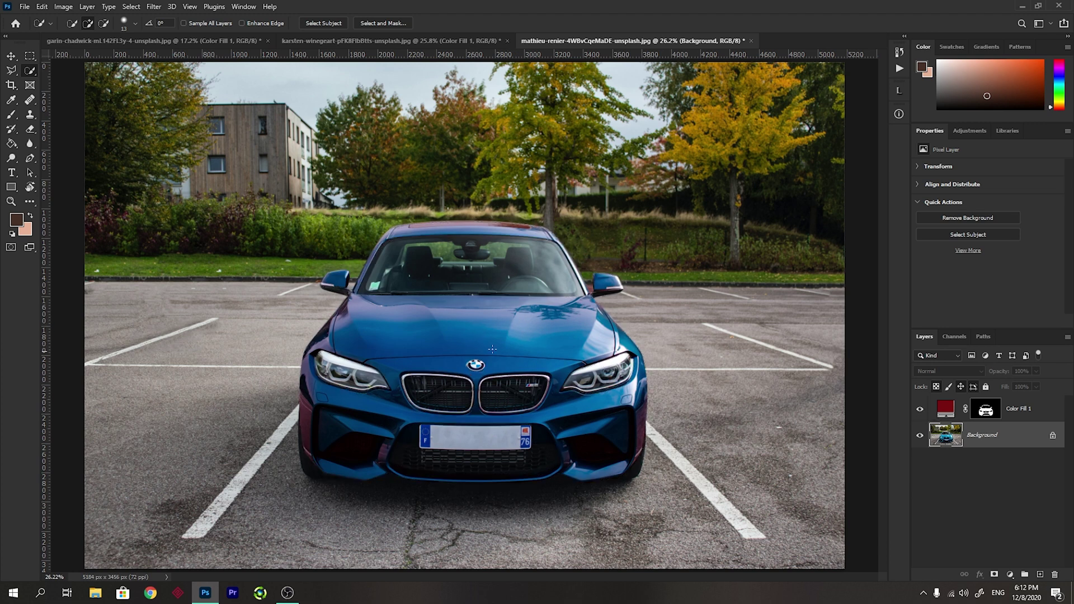
{"action": "left_click", "coordinate": [391, 41]}
{"action": "left_click", "coordinate": [180, 40]}
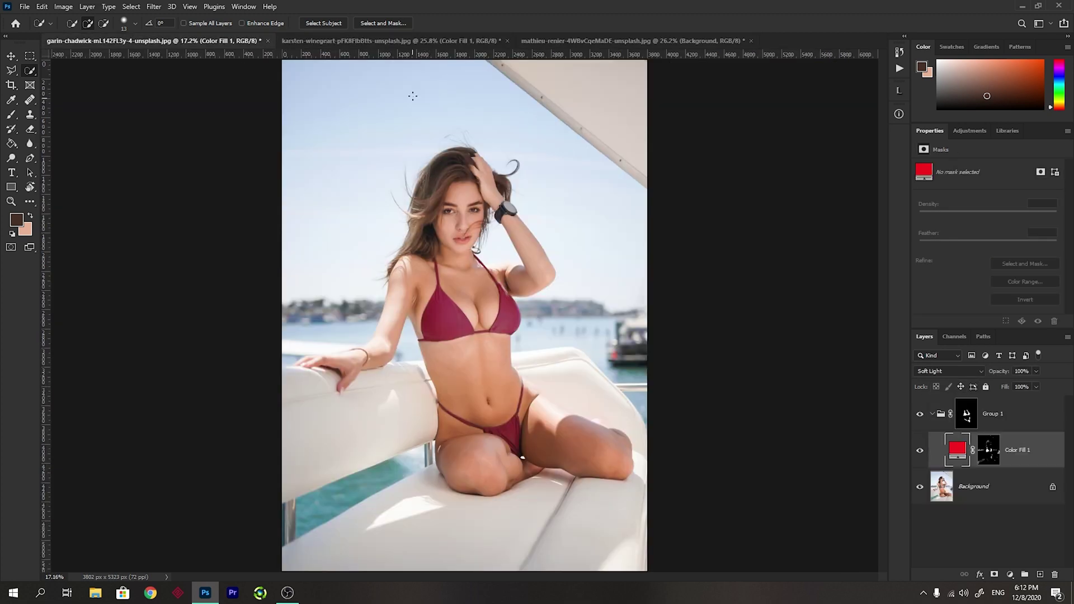
{"action": "left_click", "coordinate": [632, 40]}
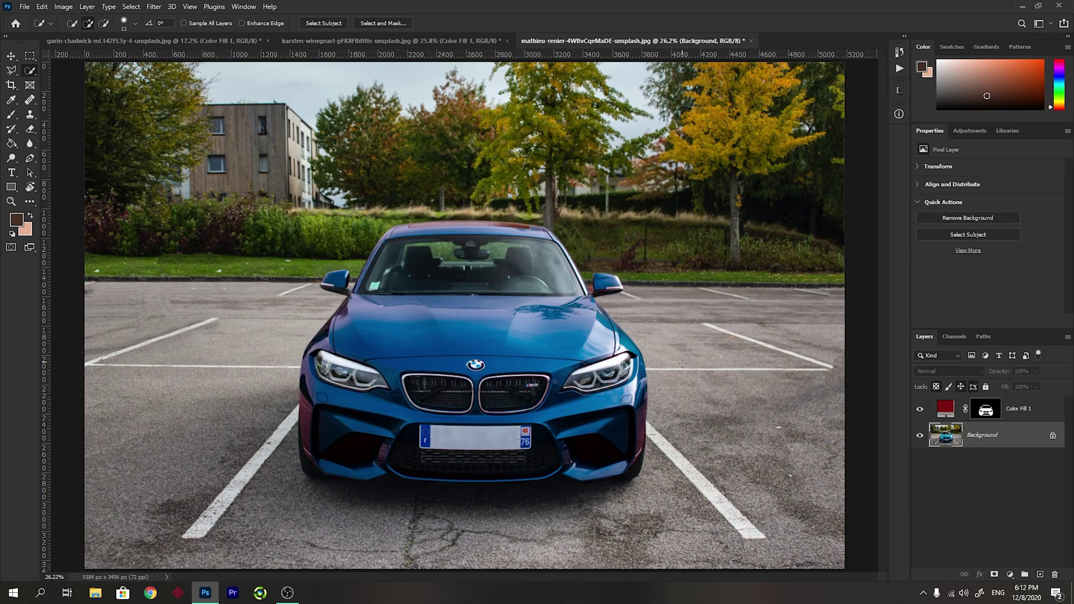
{"action": "left_click", "coordinate": [919, 409]}
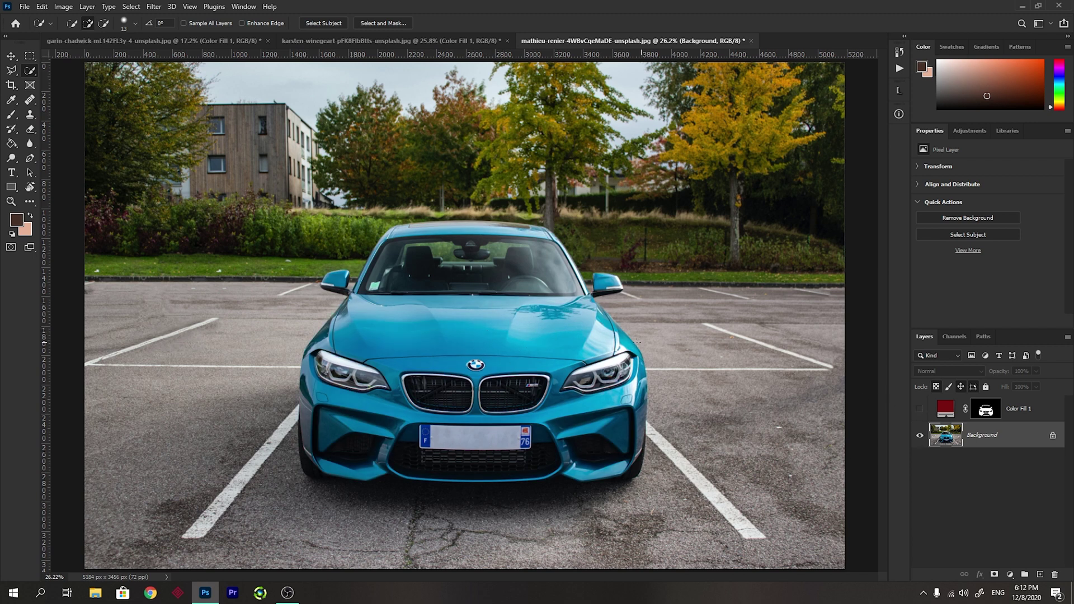
- Add a Vibrance adjustment layer directly above the car's Background layer and set its Saturation to -100
{"action": "left_click", "coordinate": [1009, 575]}
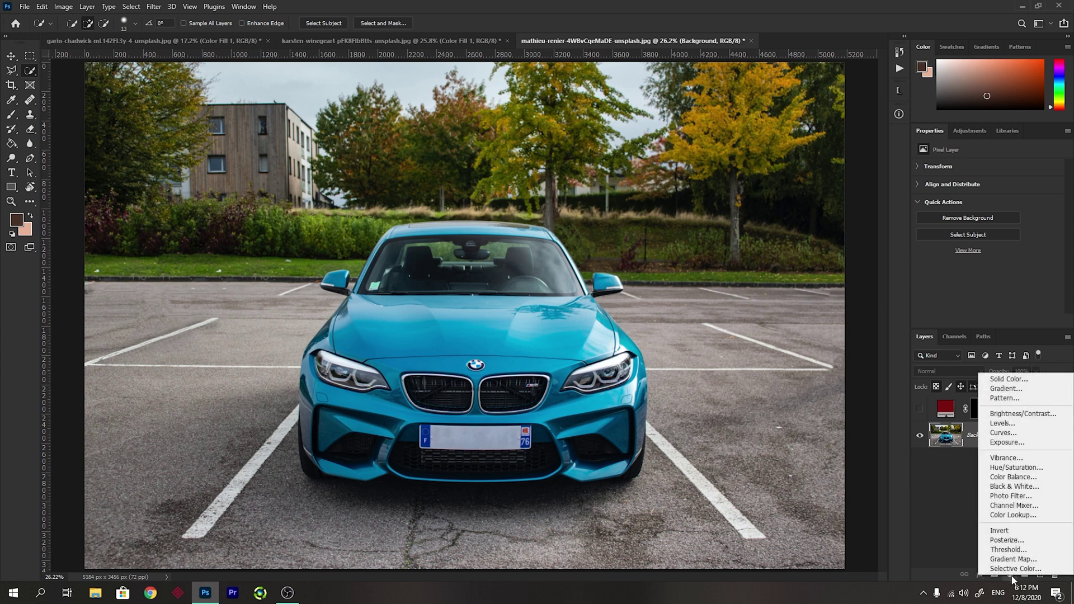
{"action": "left_click", "coordinate": [1021, 459]}
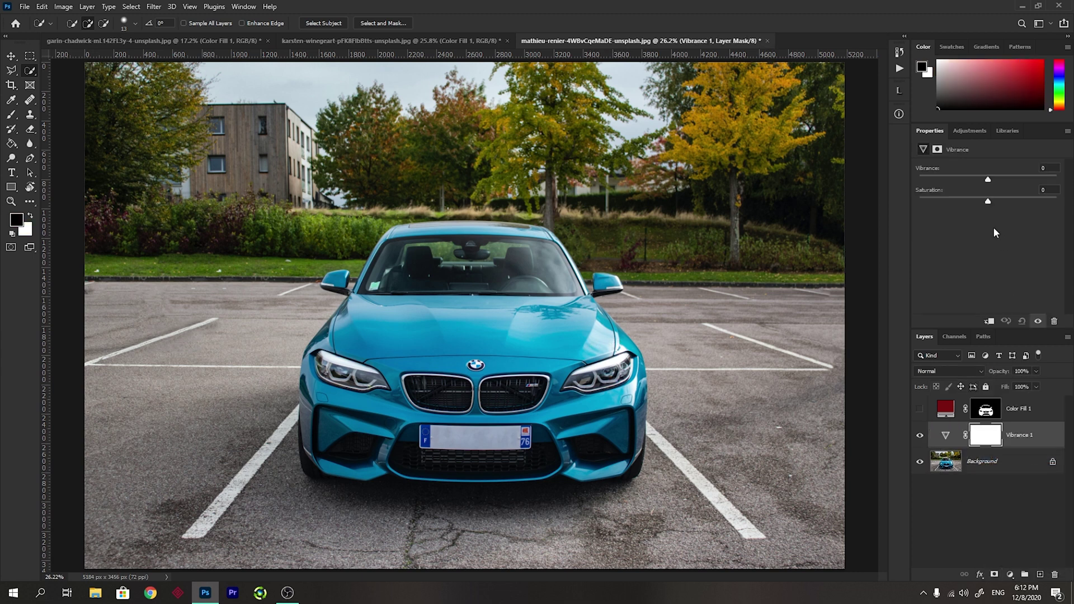
{"action": "left_click_drag", "start_coordinate": [987, 202], "coordinate": [919, 203]}
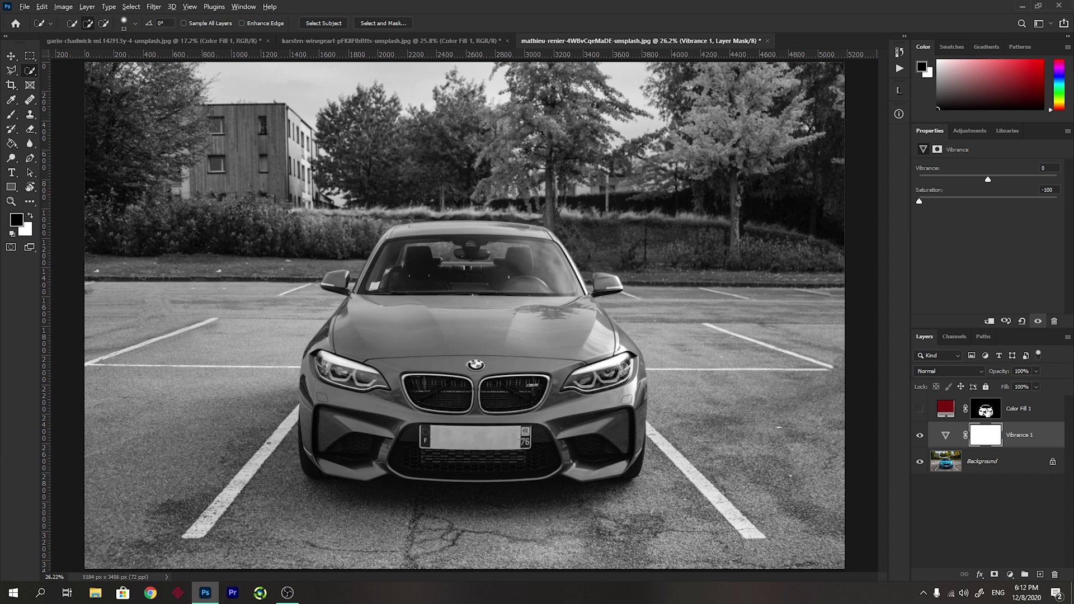
- Replace the Vibrance layer's mask with a copy of the colour fill's car mask, and show the colour fill layer
{"action": "left_click_drag", "start_coordinate": [987, 412], "coordinate": [988, 434]}
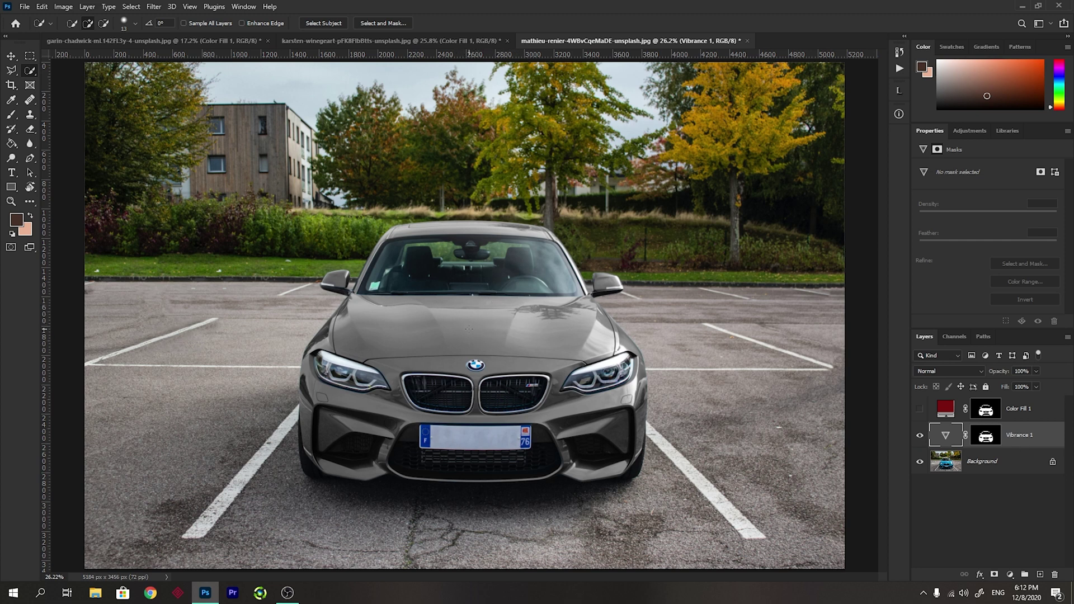
{"action": "left_click", "coordinate": [920, 410]}
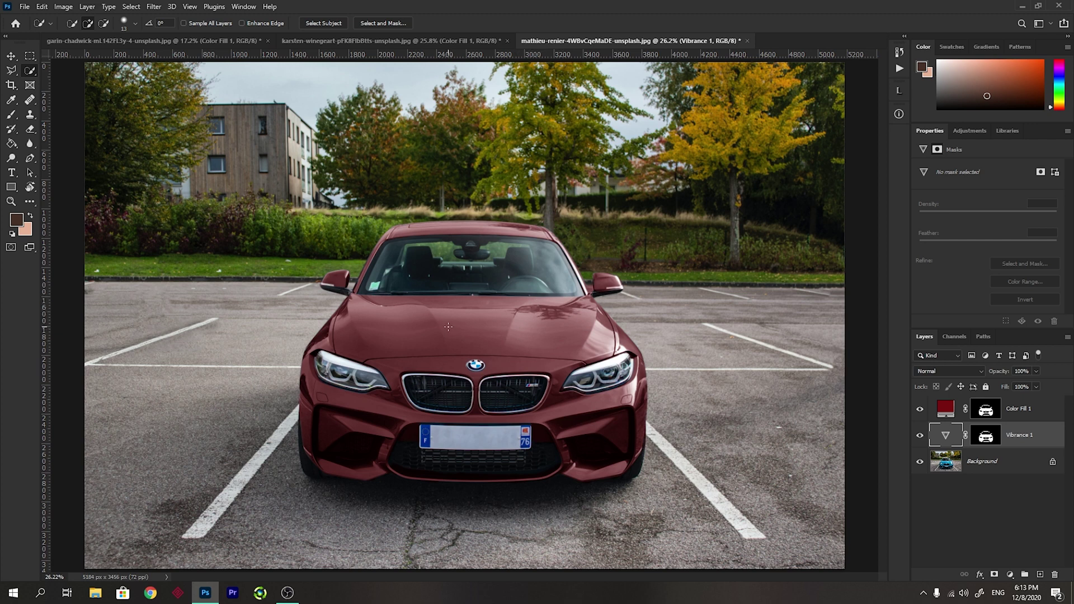
- Change the car's fill colour to orange e18c4d, trying out magenta 781035 along the way
{"action": "double_click", "coordinate": [945, 408]}
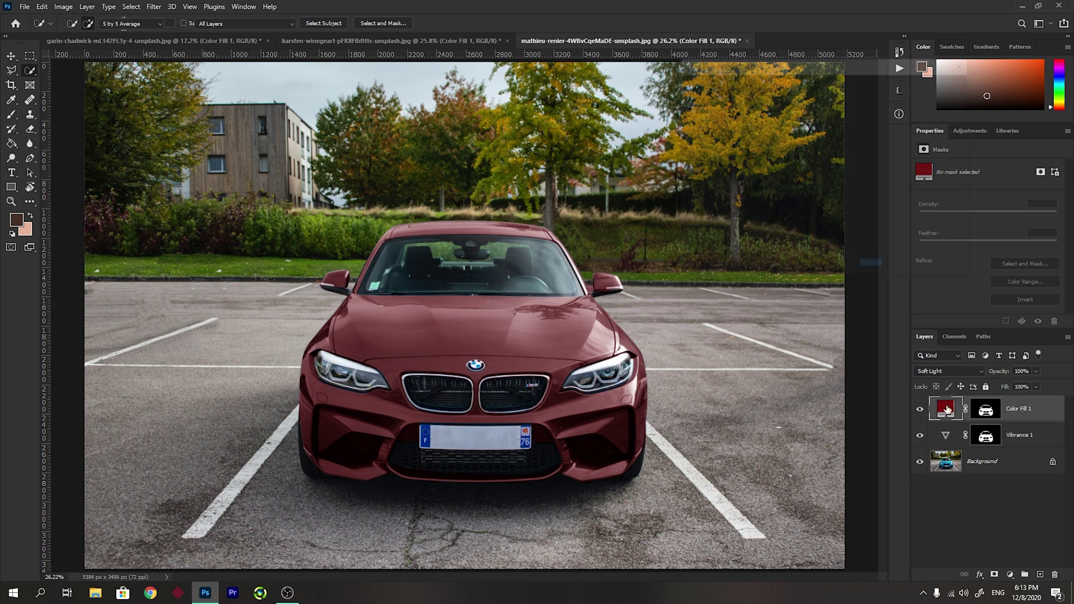
{"action": "left_click_drag", "start_coordinate": [846, 233], "coordinate": [841, 98]}
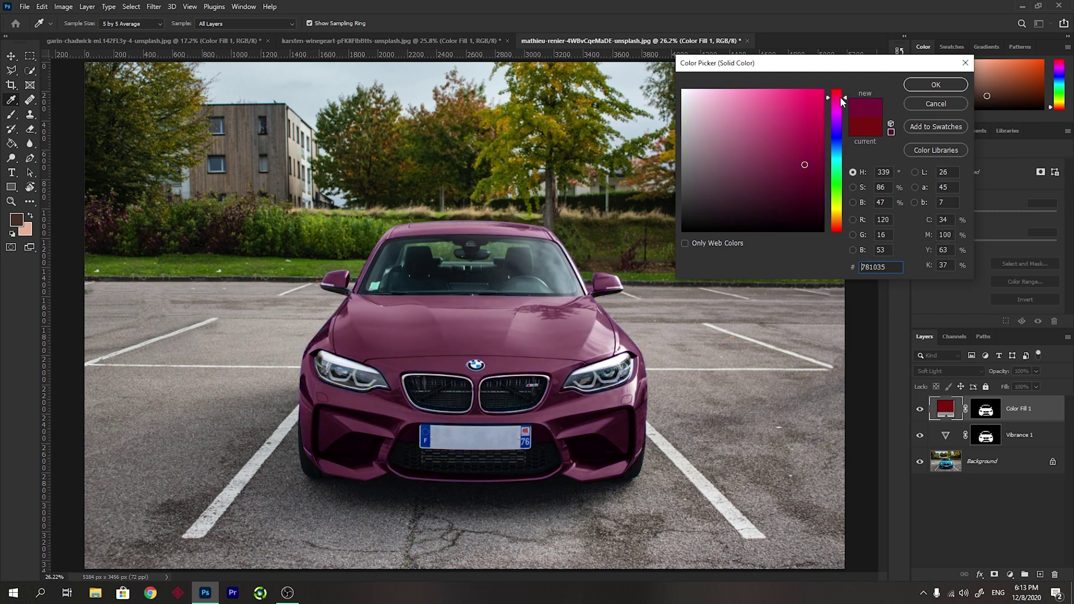
{"action": "mouse_move", "coordinate": [809, 139]}
{"action": "left_mouse_down"}
{"action": "mouse_move", "coordinate": [822, 135]}
{"action": "mouse_move", "coordinate": [812, 103]}
{"action": "mouse_move", "coordinate": [783, 144]}
{"action": "mouse_move", "coordinate": [729, 140]}
{"action": "mouse_move", "coordinate": [803, 137]}
{"action": "mouse_move", "coordinate": [836, 280]}
{"action": "mouse_move", "coordinate": [809, 193]}
{"action": "mouse_move", "coordinate": [802, 120]}
{"action": "mouse_move", "coordinate": [836, 161]}
{"action": "mouse_move", "coordinate": [846, 226]}
{"action": "left_mouse_up"}
{"action": "left_click_drag", "start_coordinate": [804, 104], "coordinate": [775, 107]}
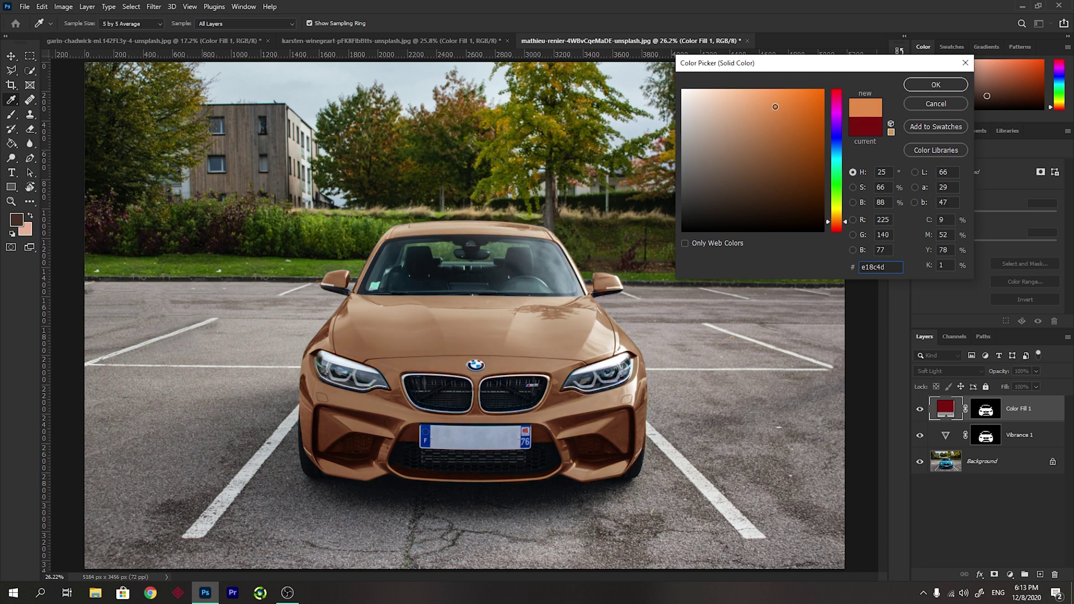
{"action": "left_click", "coordinate": [936, 85]}
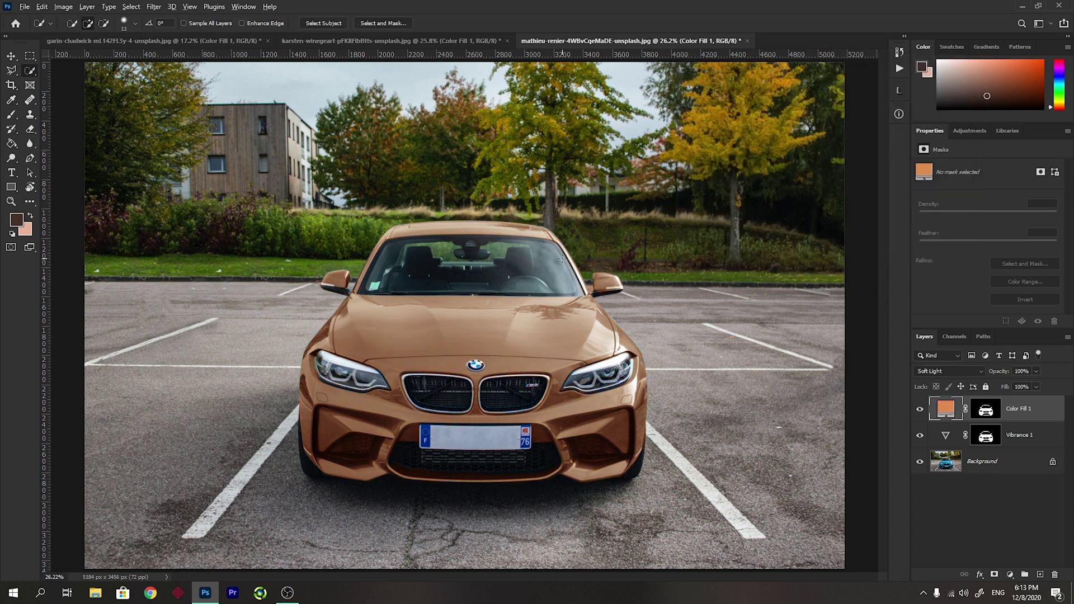
{"action": "scroll", "coordinate": [562, 259], "scroll_direction": "down", "scroll_amount": 3}
{"action": "scroll", "coordinate": [562, 259], "scroll_direction": "up", "scroll_amount": 1}
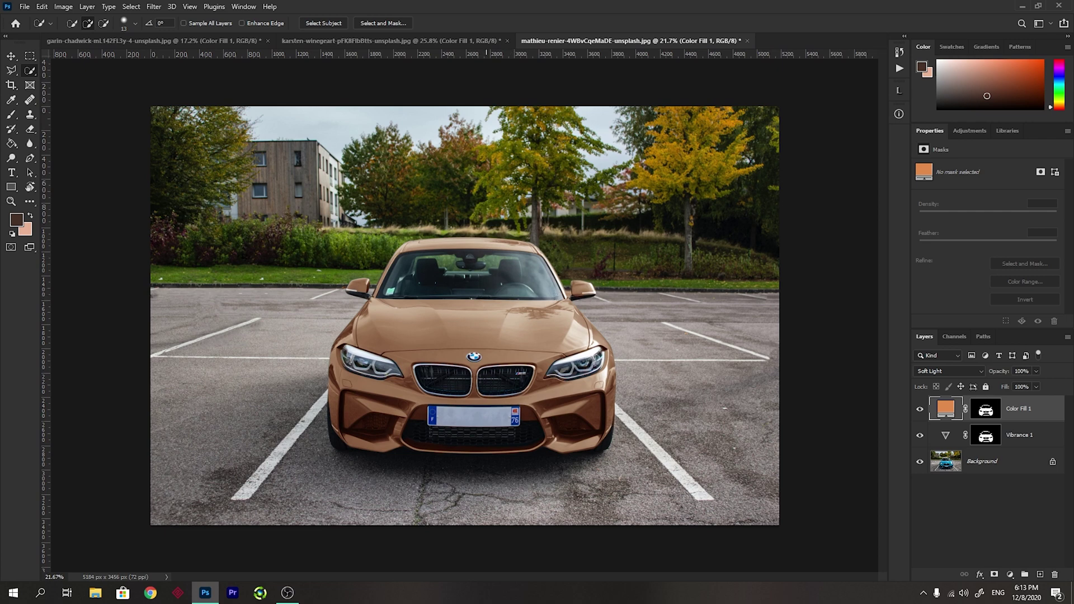